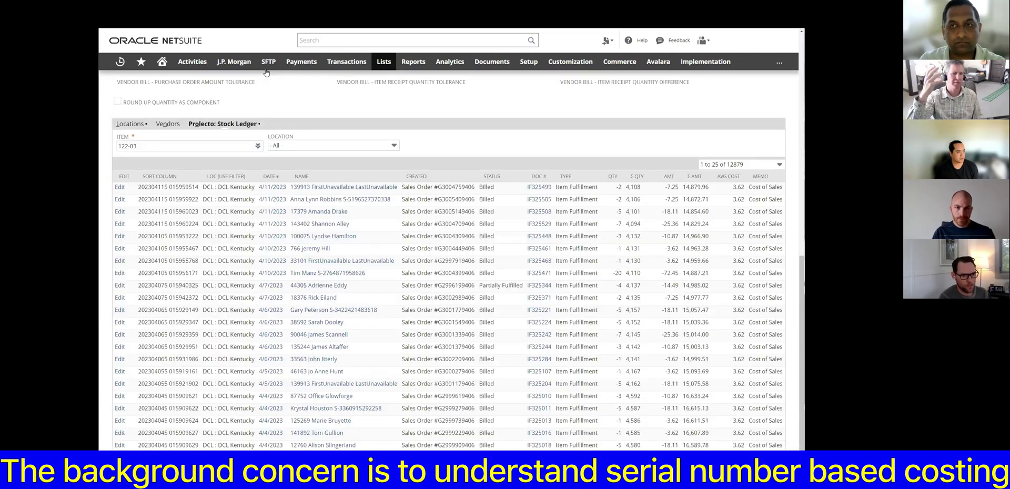
Step: Go back to the header of the inventory item record and select the item number 122-03
scroll(279, 227, up, 5)
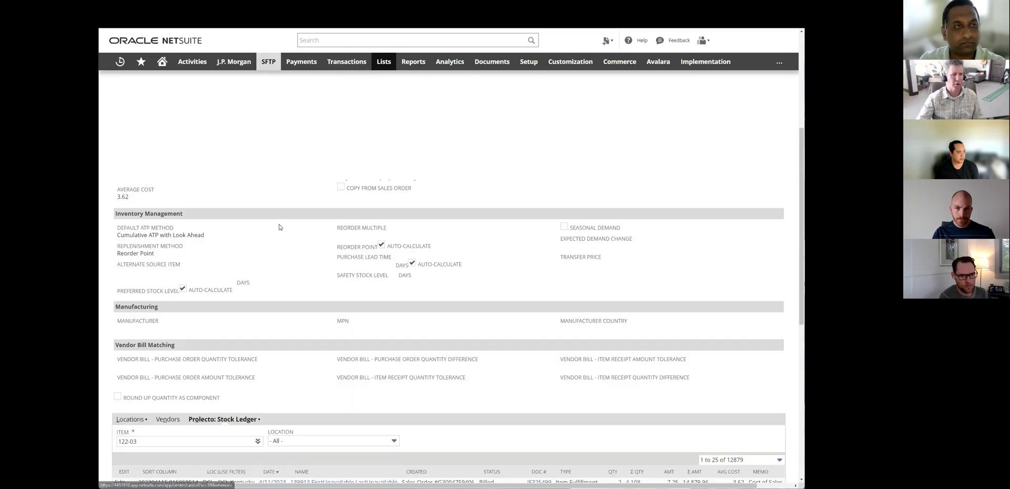
scroll(278, 200, up, 4)
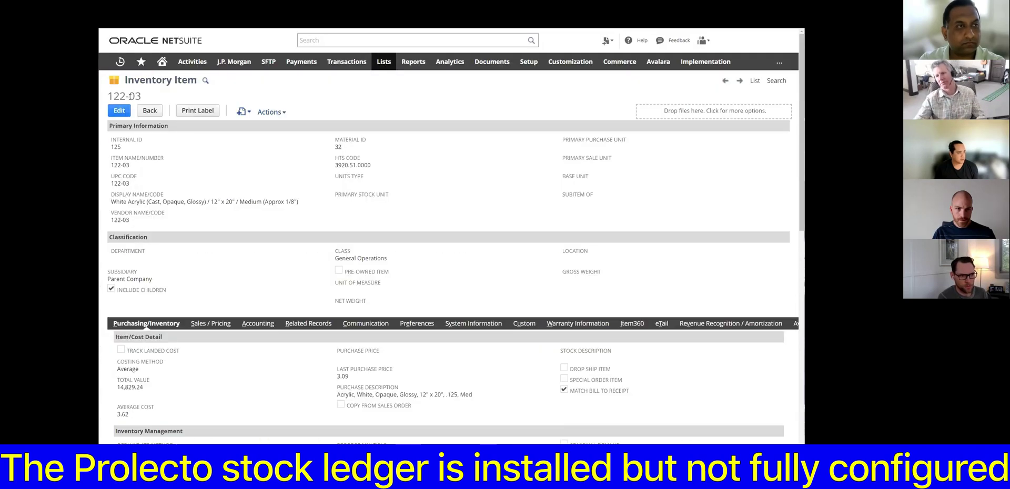
triple_click(130, 96)
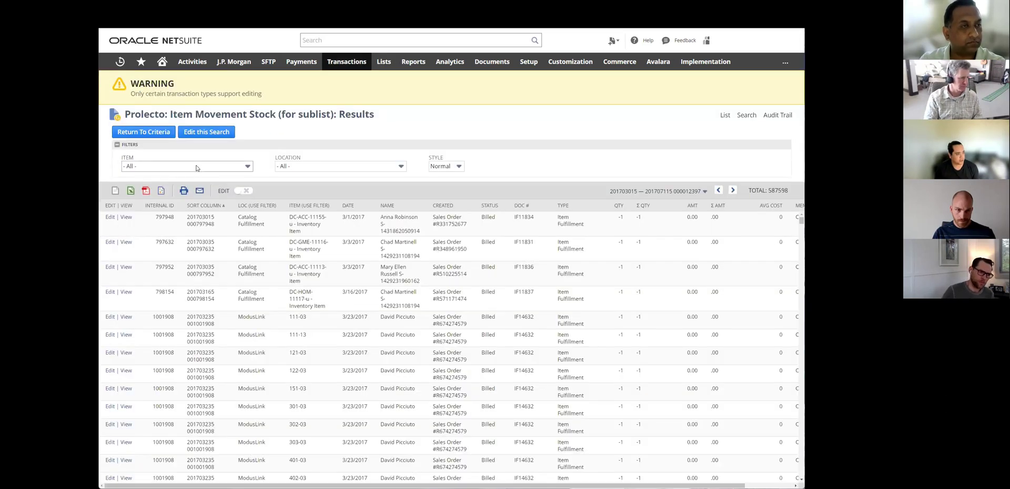
Step: Look through the Item filter's choices in the Prolecto: Item Movement Stock (for sublist) search results
click(197, 167)
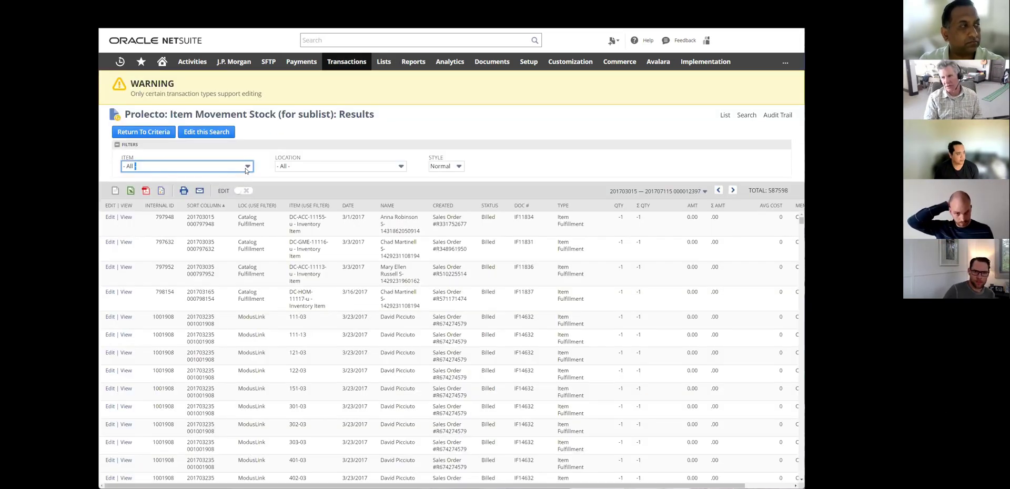
click(246, 168)
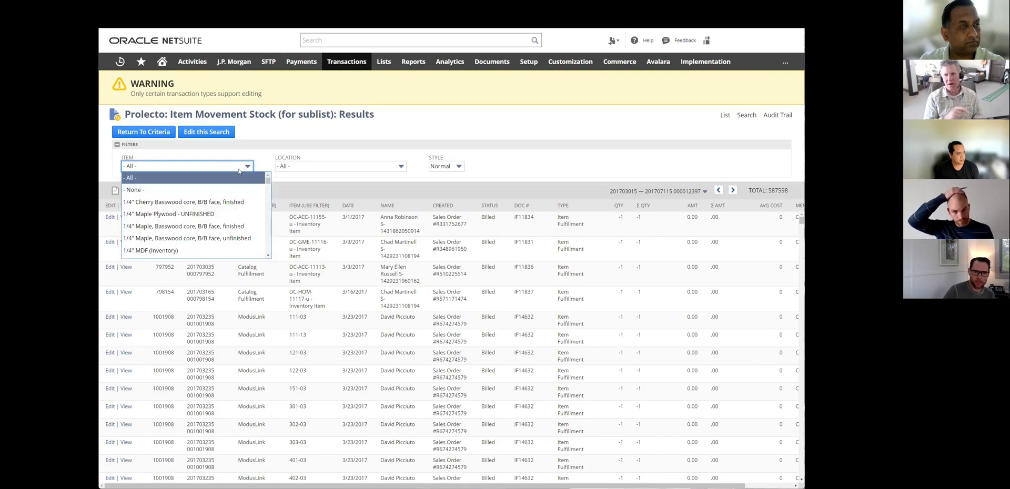
click(238, 171)
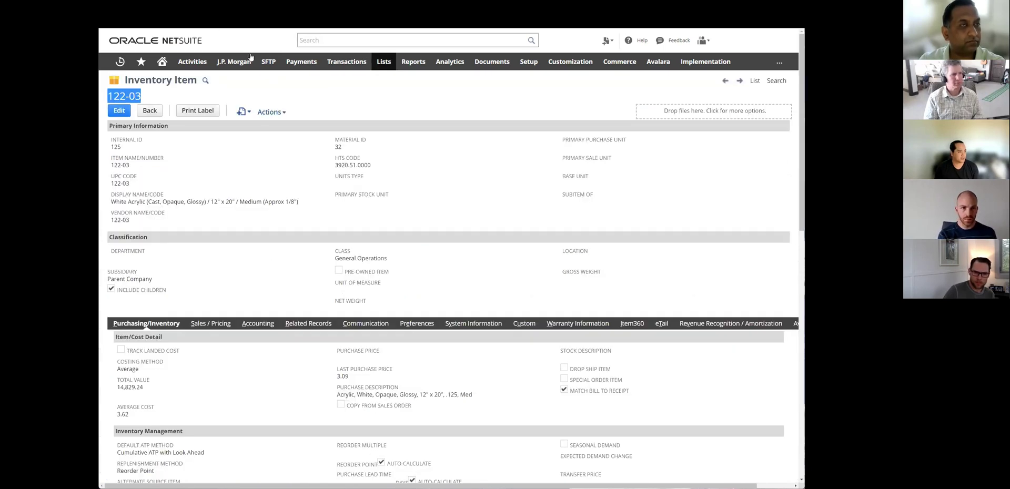
Step: Examine item 122-03's cost details, the help for its item name field and its stock ledger sublist
scroll(357, 285, down, 15)
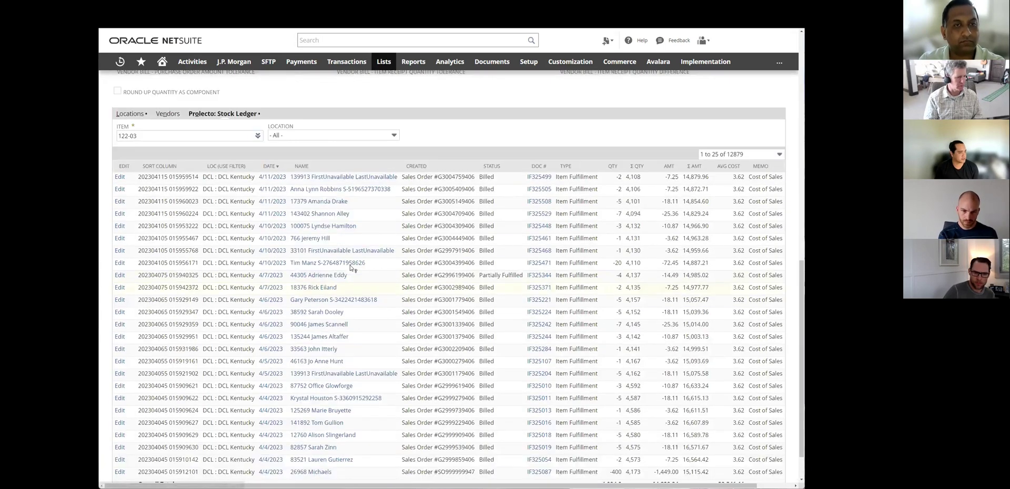
scroll(286, 198, up, 15)
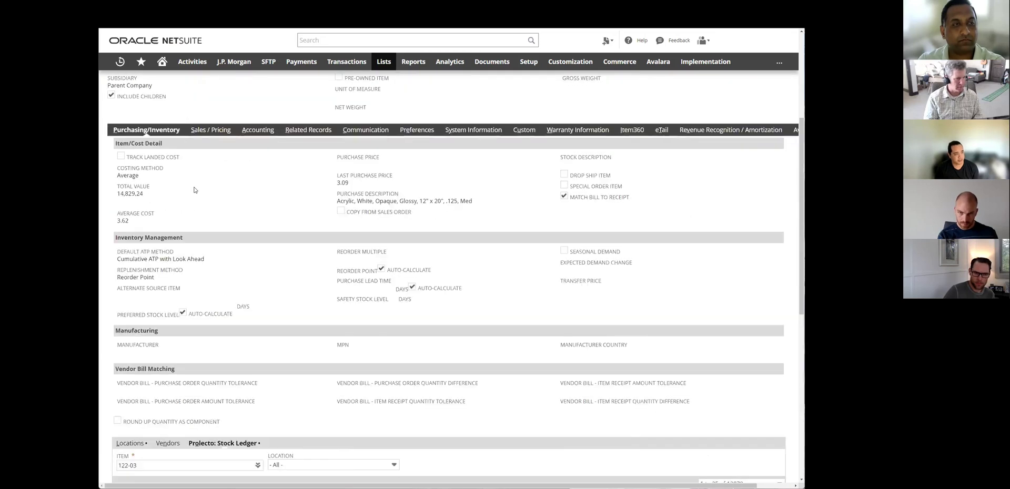
click(158, 152)
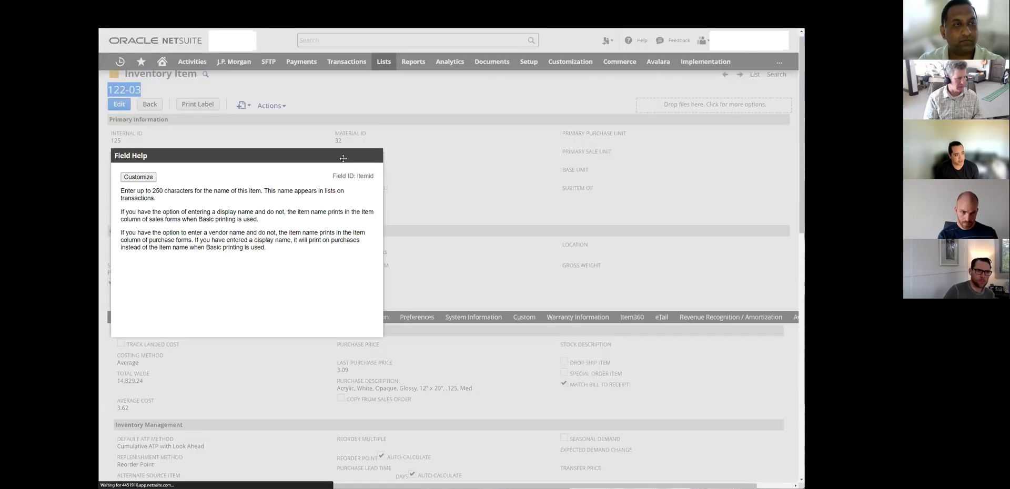
click(378, 157)
scroll(400, 277, down, 15)
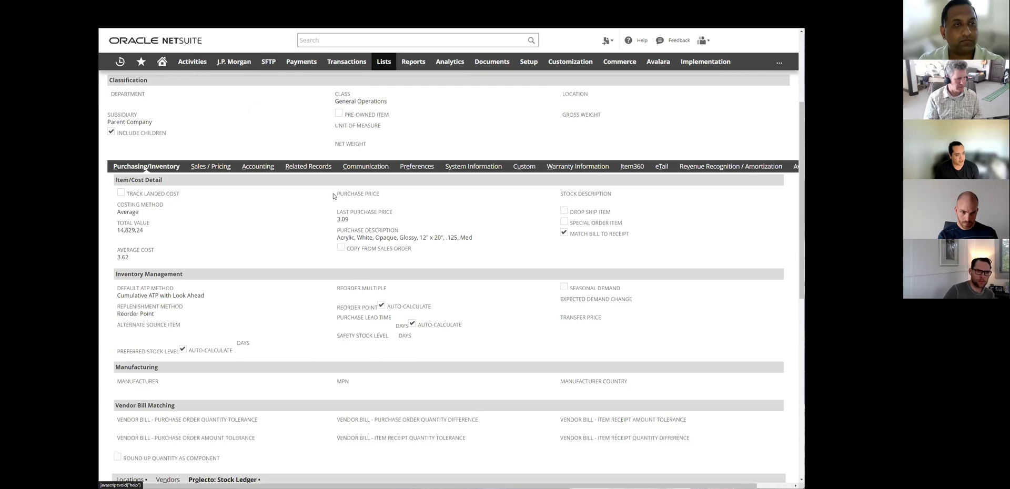
scroll(689, 238, down, 1)
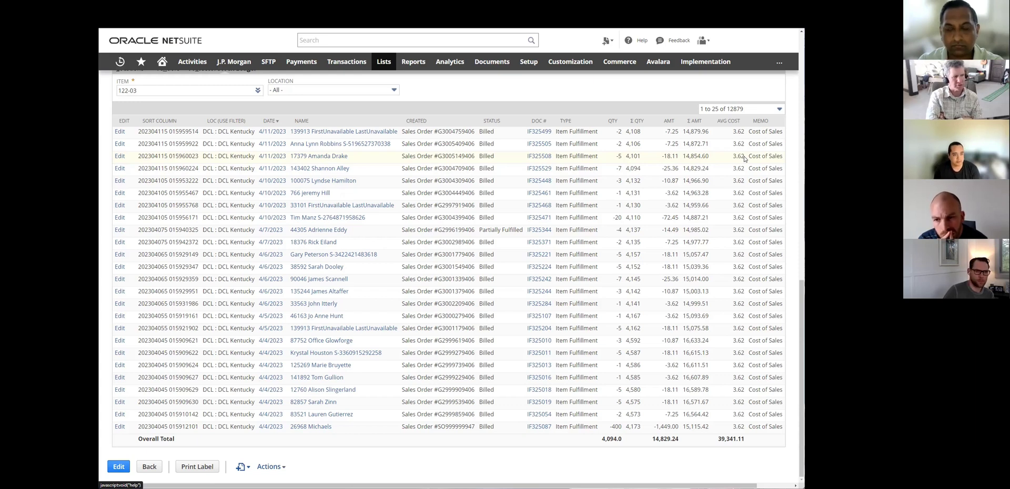
Step: Filter item 122-03's stock ledger to the location DCL : DCL Kentucky
click(393, 91)
scroll(348, 131, down, 5)
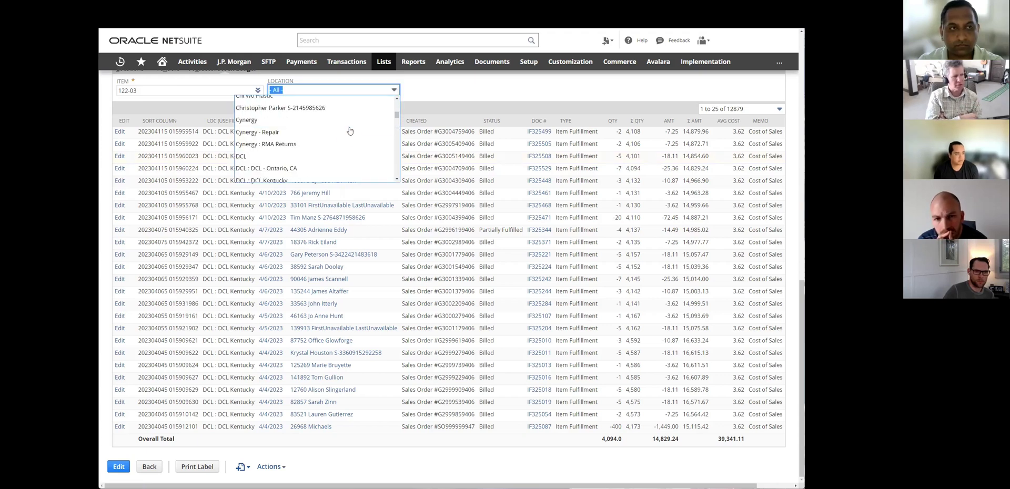
click(316, 180)
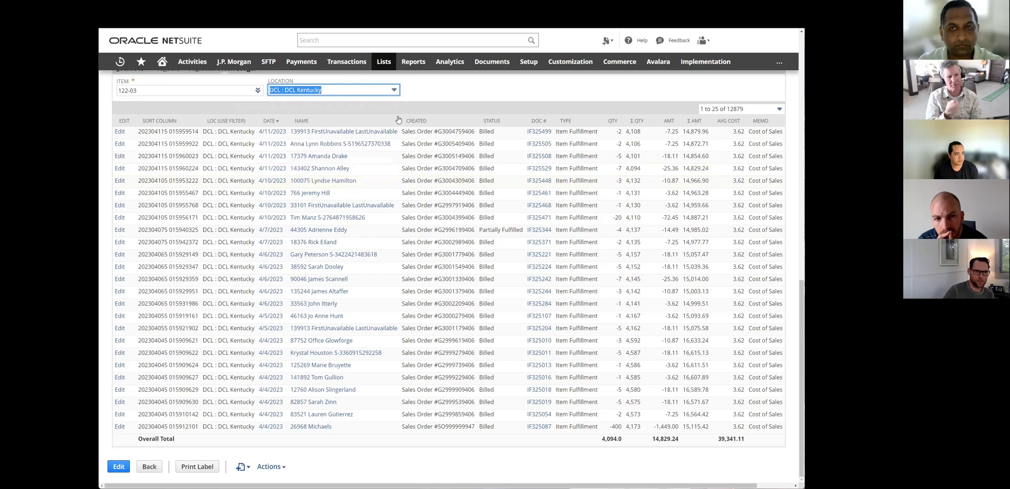
click(447, 95)
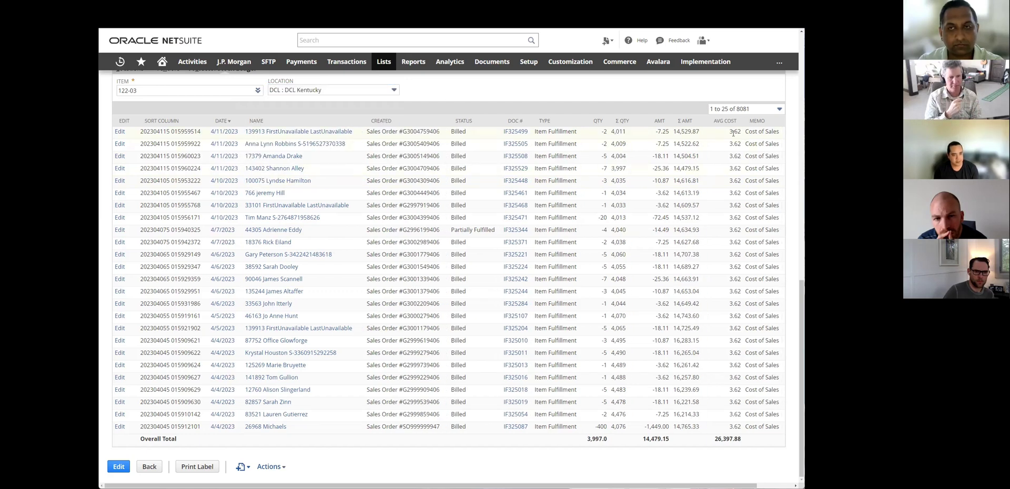
Step: Compare the average cost in item 122-03's cost details with the average cost column of its stock ledger
scroll(379, 221, up, 7)
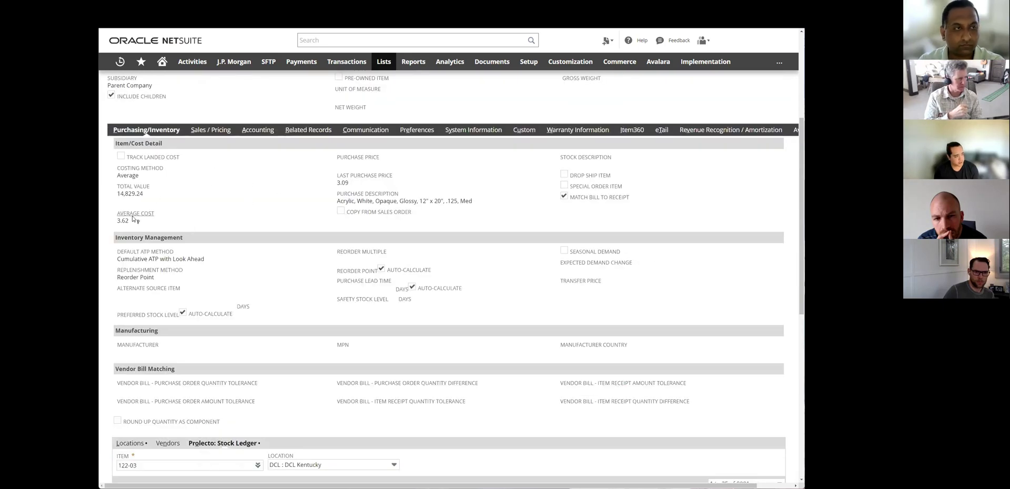
click(293, 220)
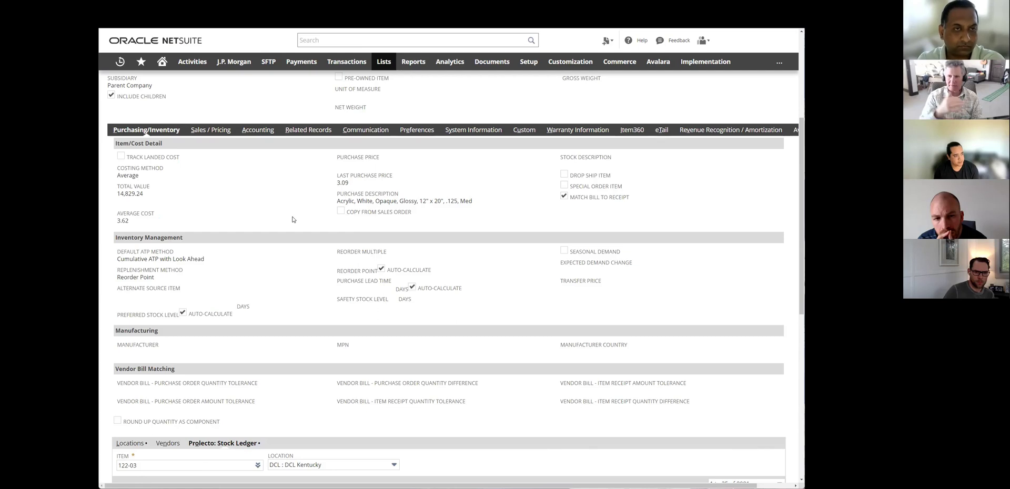
scroll(293, 219, down, 7)
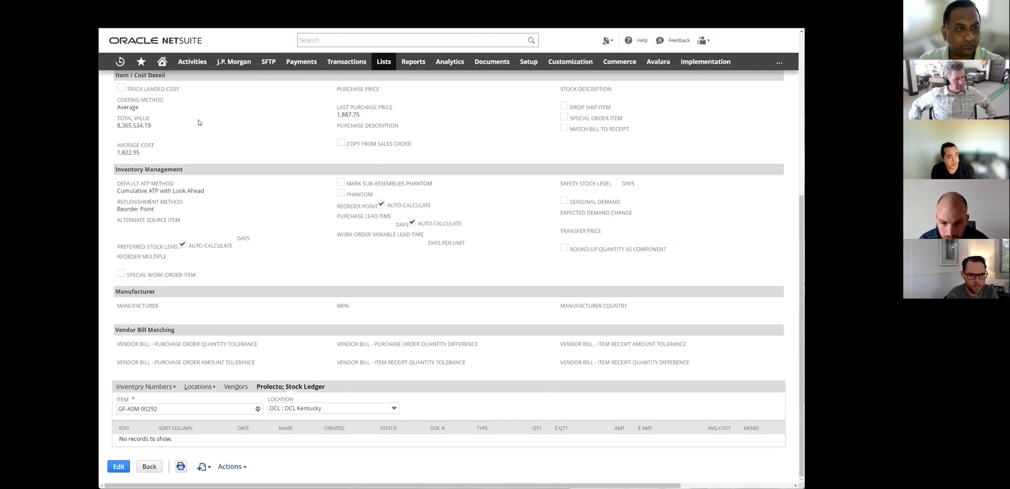
Step: Examine the primary information, cost details and stock ledger of the serialized assembly GF-ASM-00292
scroll(183, 237, up, 5)
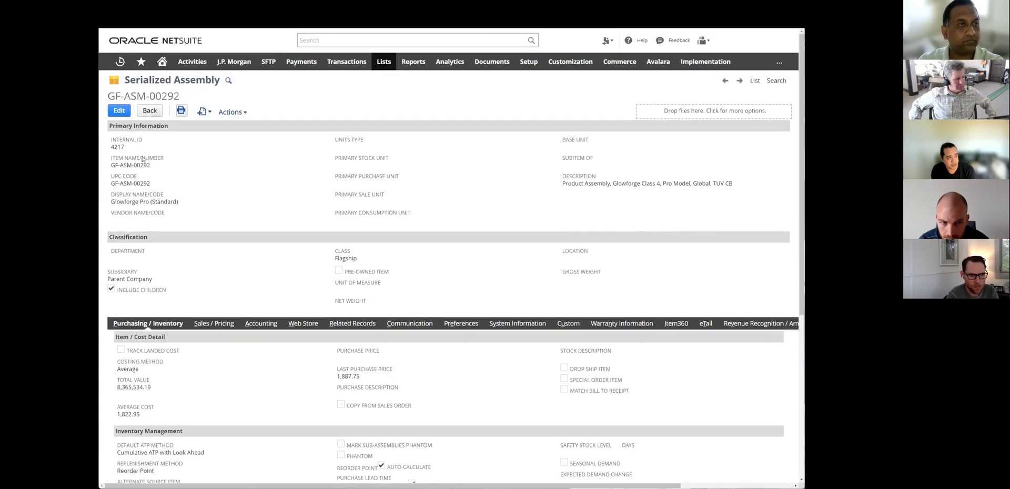
scroll(143, 169, down, 5)
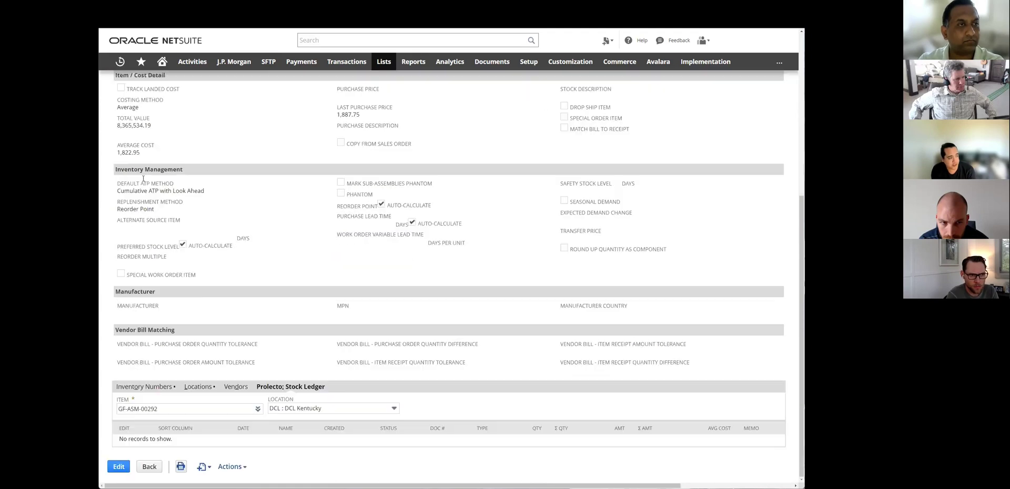
triple_click(159, 439)
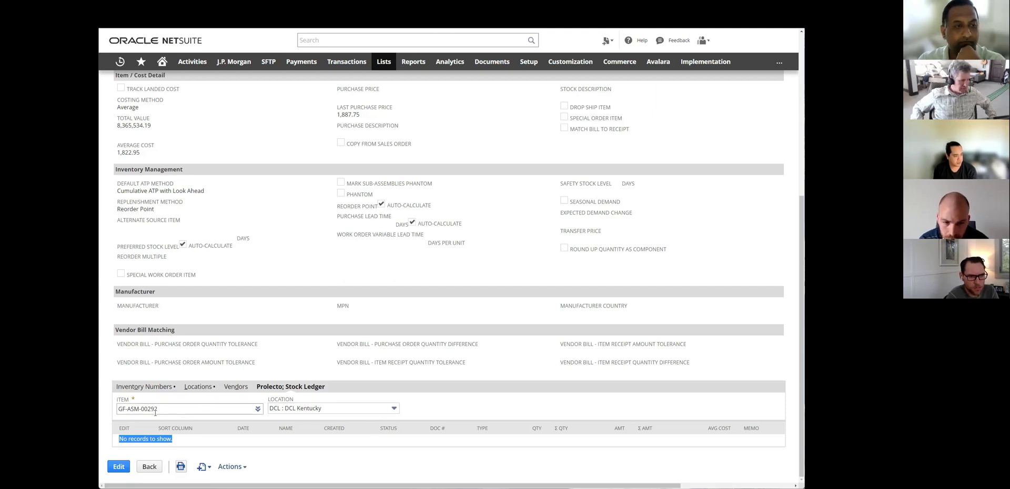
scroll(267, 273, up, 5)
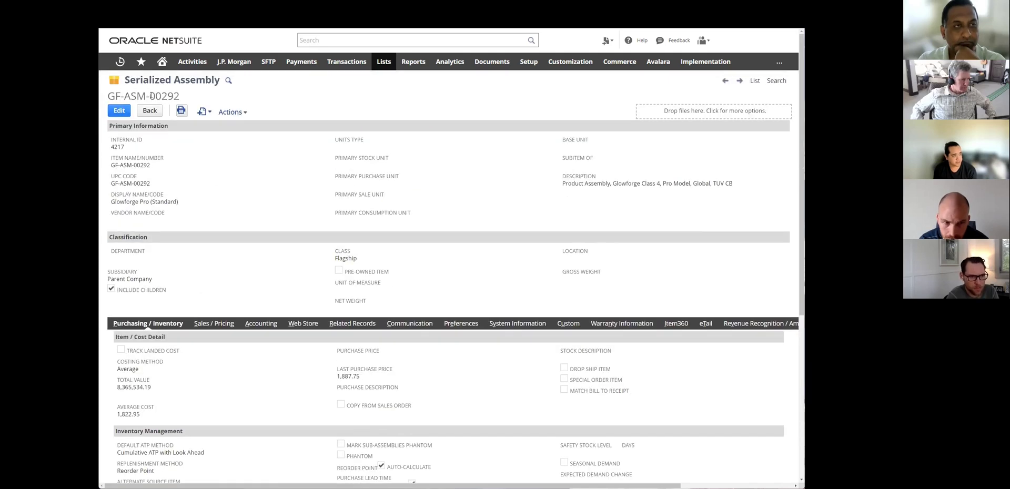
scroll(201, 213, down, 5)
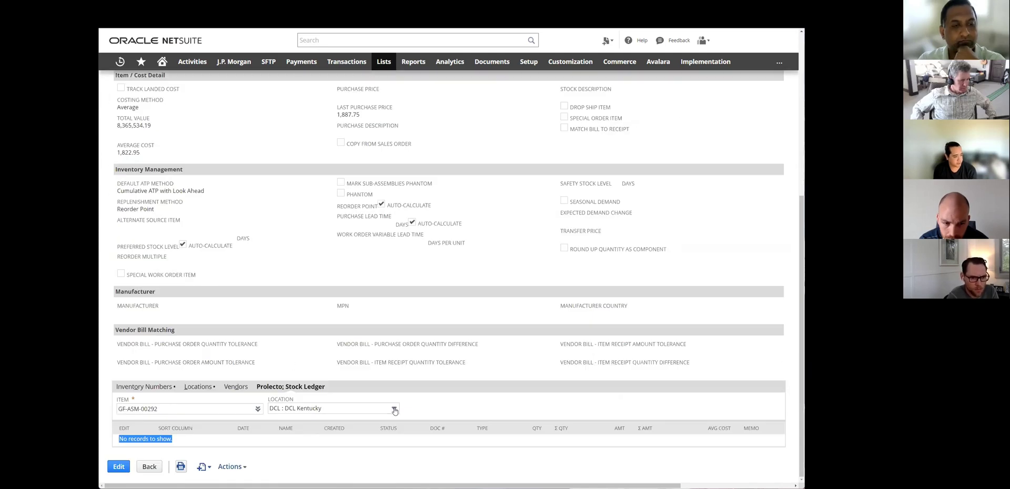
Step: Set the assembly's stock ledger location filter to - All - and open its accounting details
click(395, 411)
scroll(373, 390, up, 3)
scroll(326, 371, up, 4)
scroll(298, 431, down, 4)
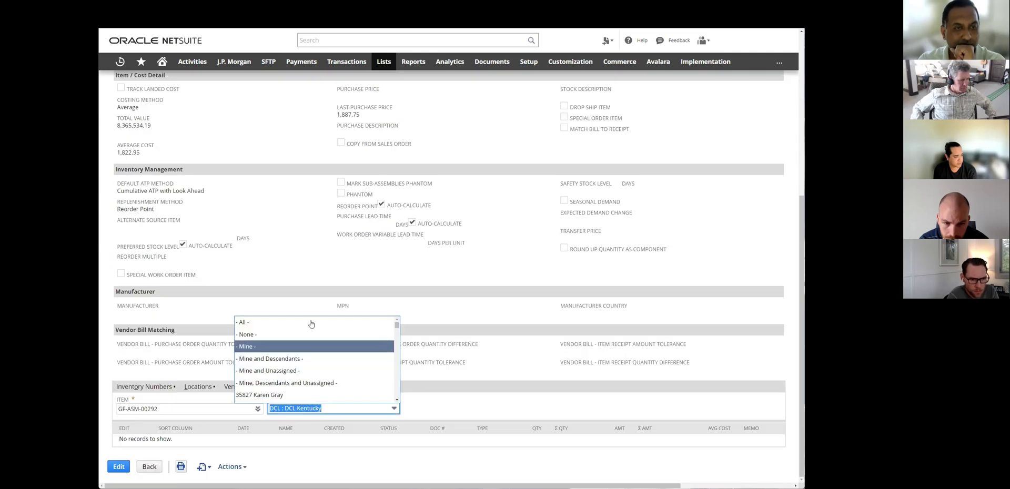
click(304, 323)
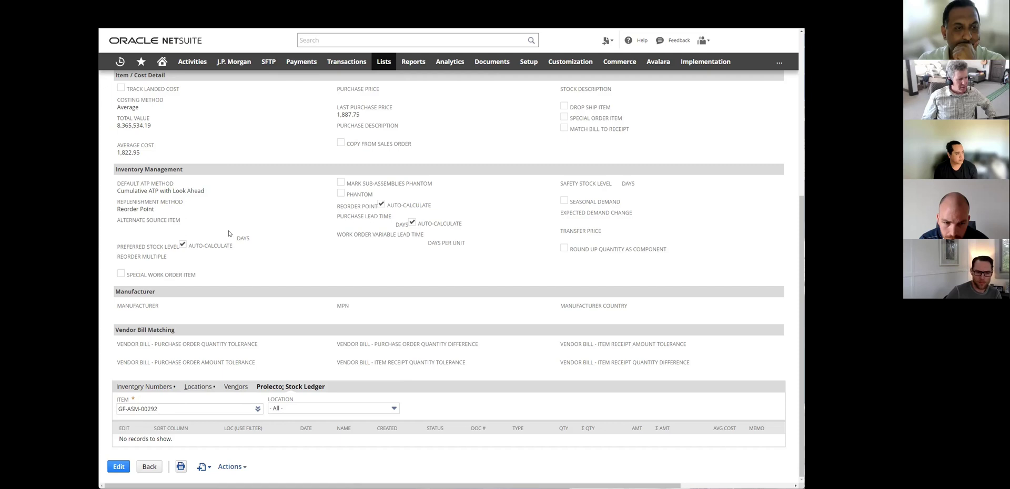
scroll(263, 188, up, 4)
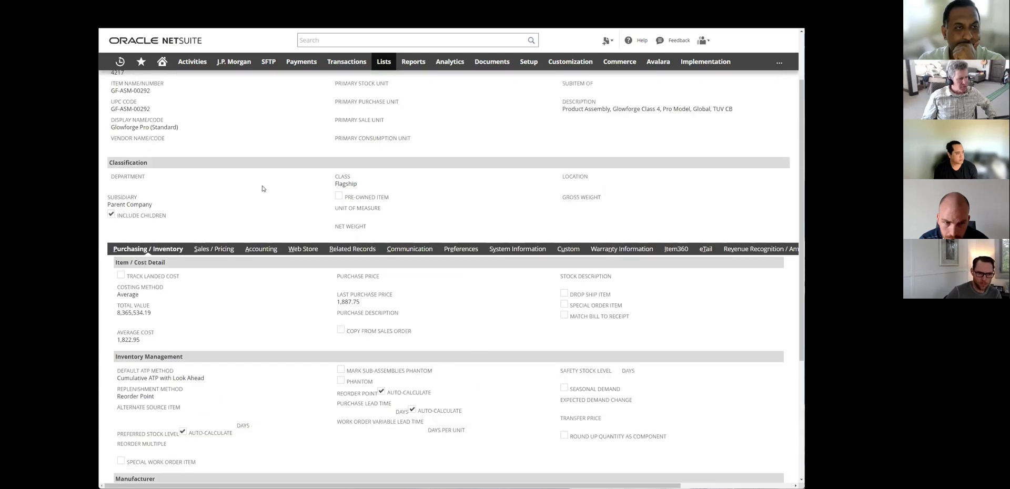
click(256, 249)
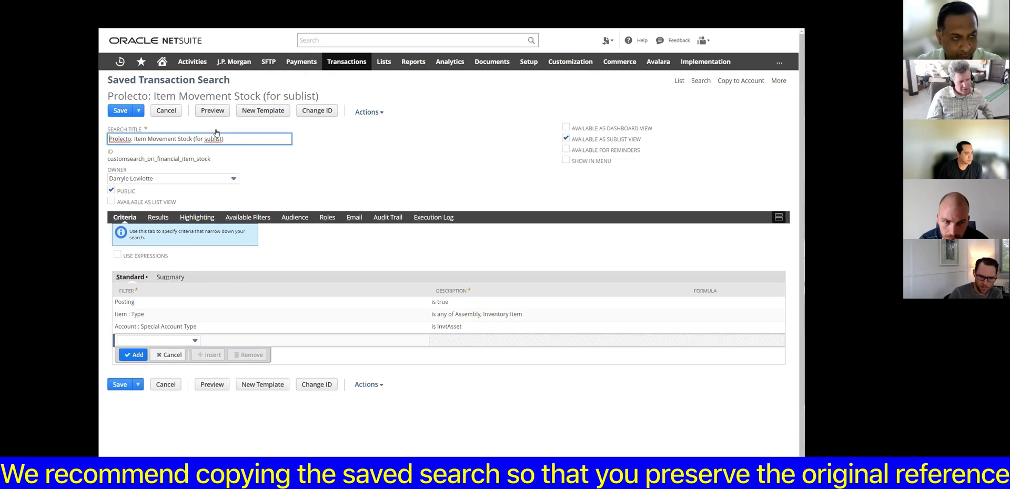
Step: In the saved search criteria, replace the Special Account Type filter with Account any of 12002 Inventory : Proofgrade : Inventory - Proofgrade
click(254, 327)
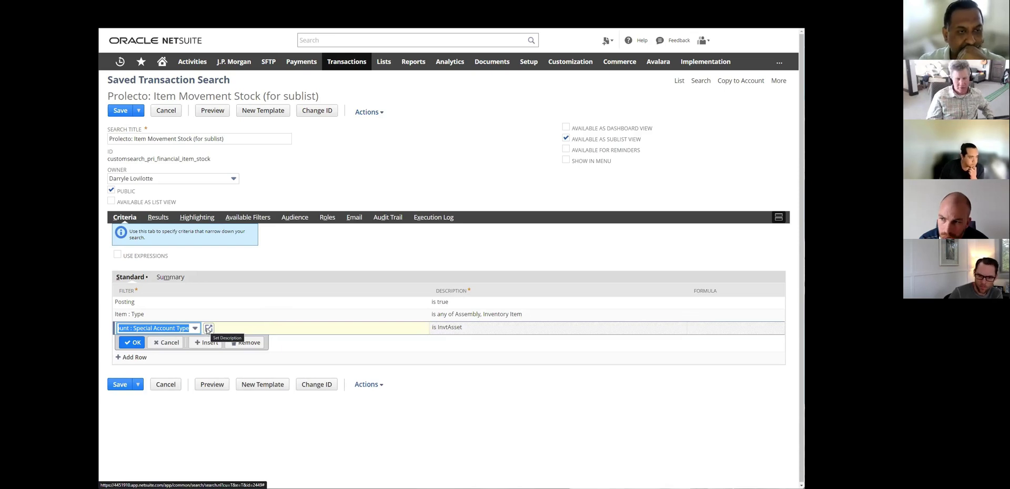
click(209, 329)
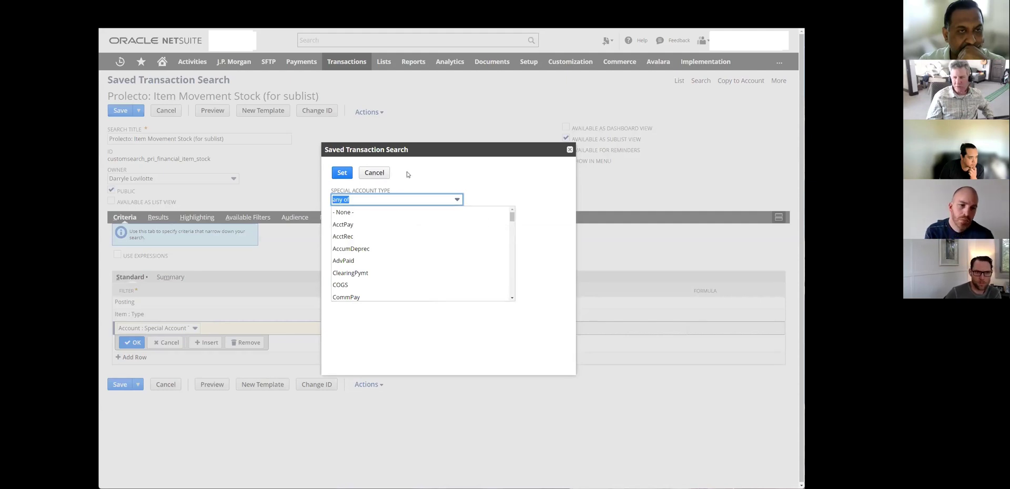
click(386, 176)
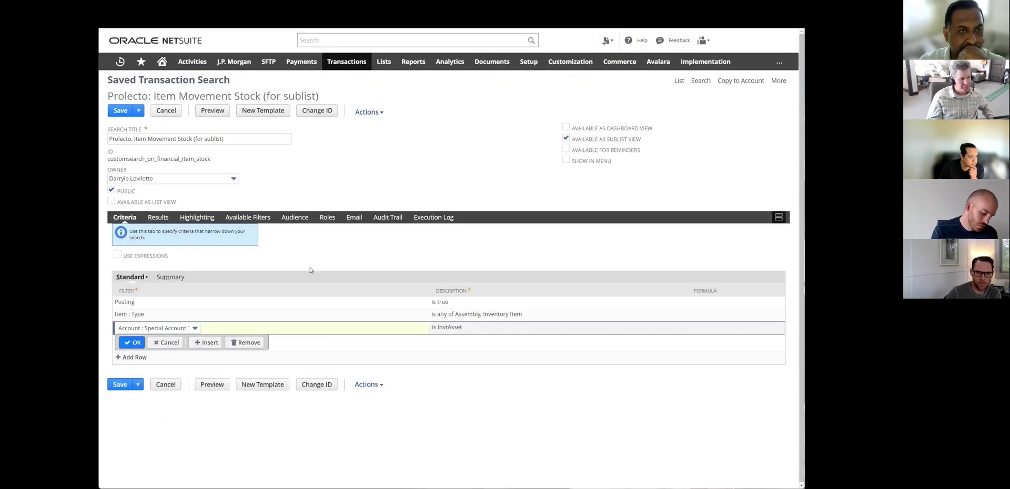
click(184, 329)
text(Account)
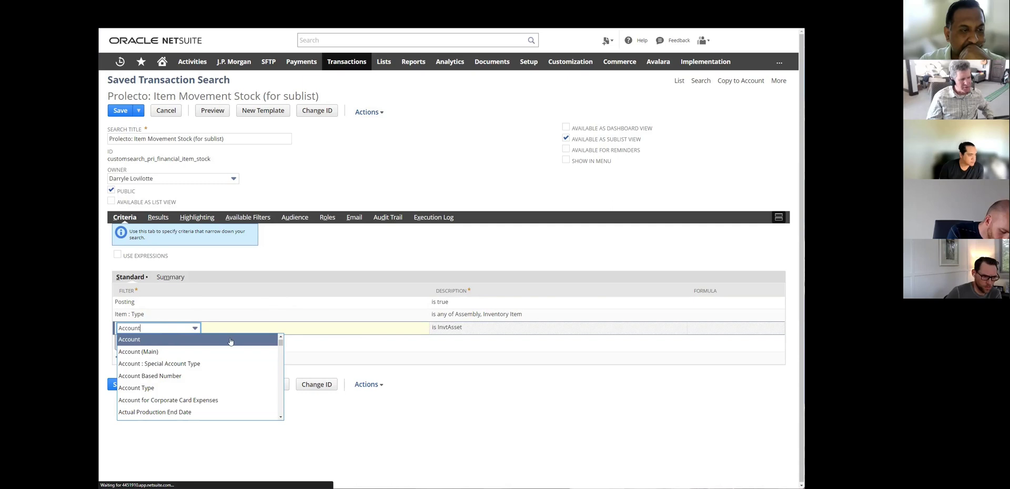
click(230, 340)
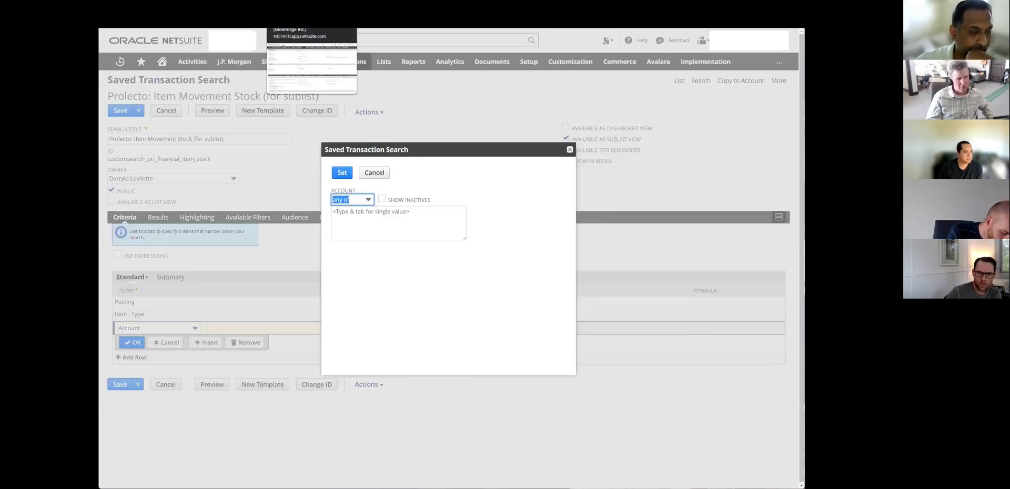
click(386, 220)
text(1)
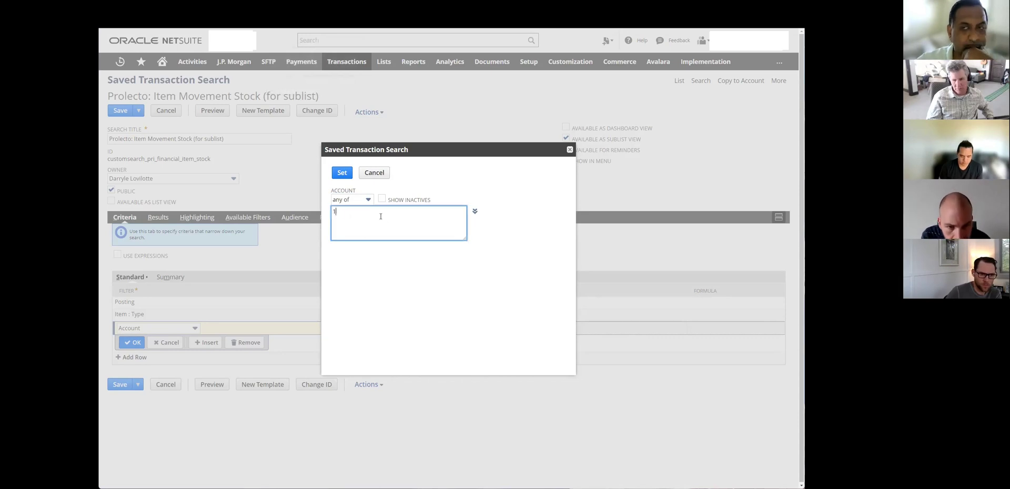
text(2002)
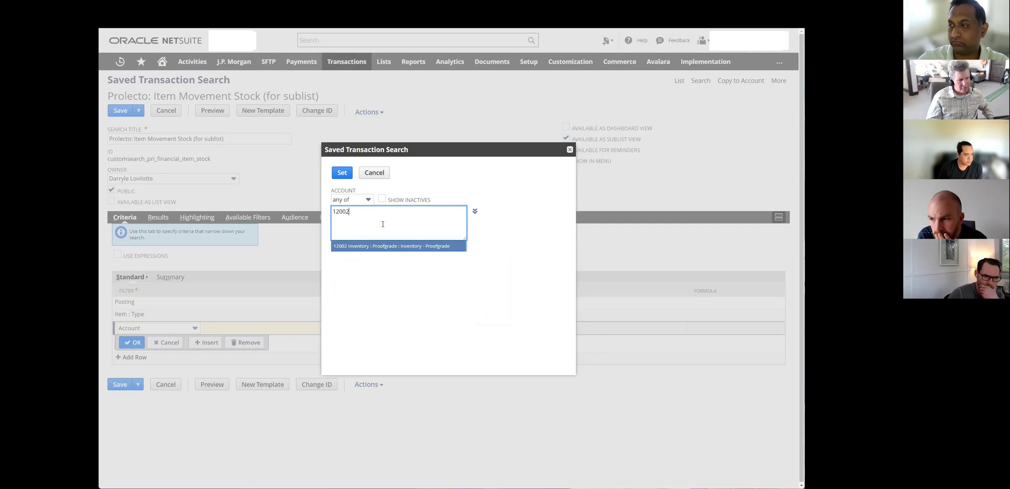
click(342, 173)
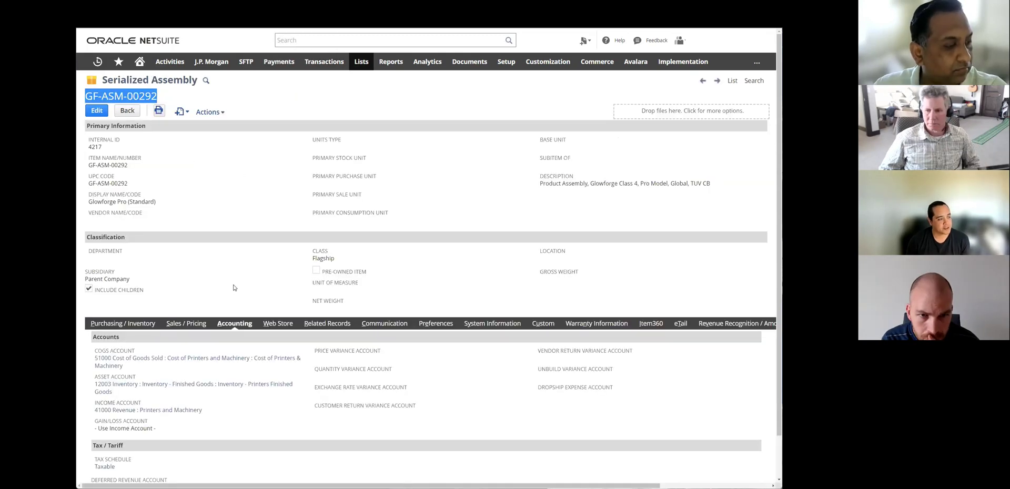
Step: Review GF-ASM-00292's cost details, switch to the Item Movement Stock results, sort them by date descending and read the average costs
scroll(225, 266, down, 1)
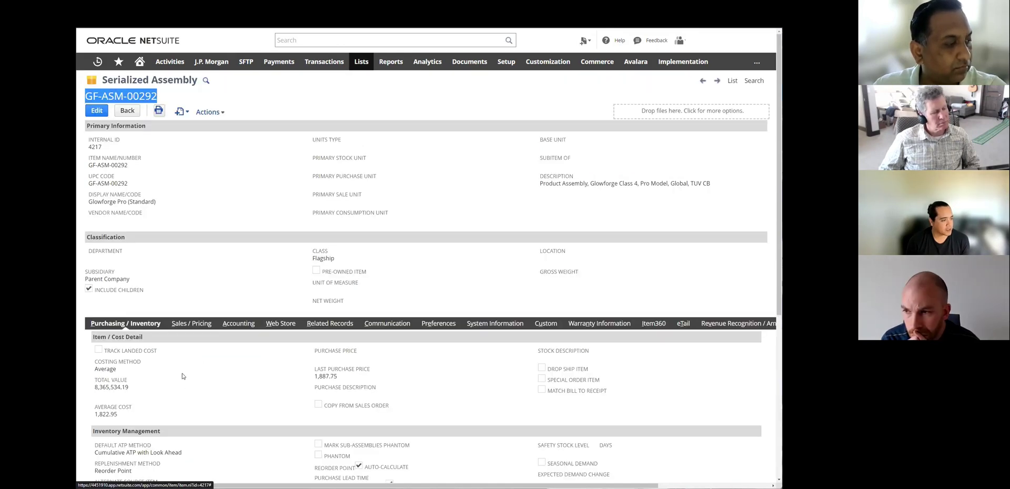
scroll(184, 376, down, 5)
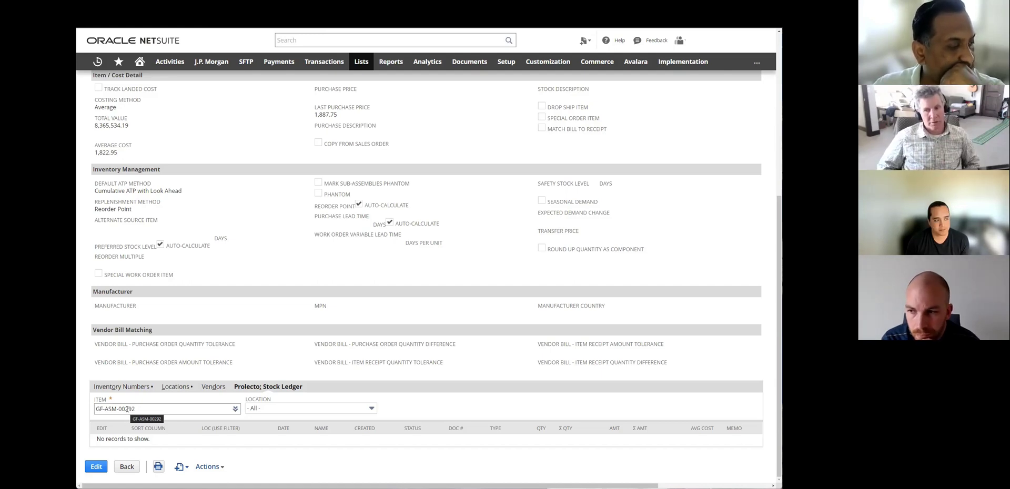
key(ctrl+Tab)
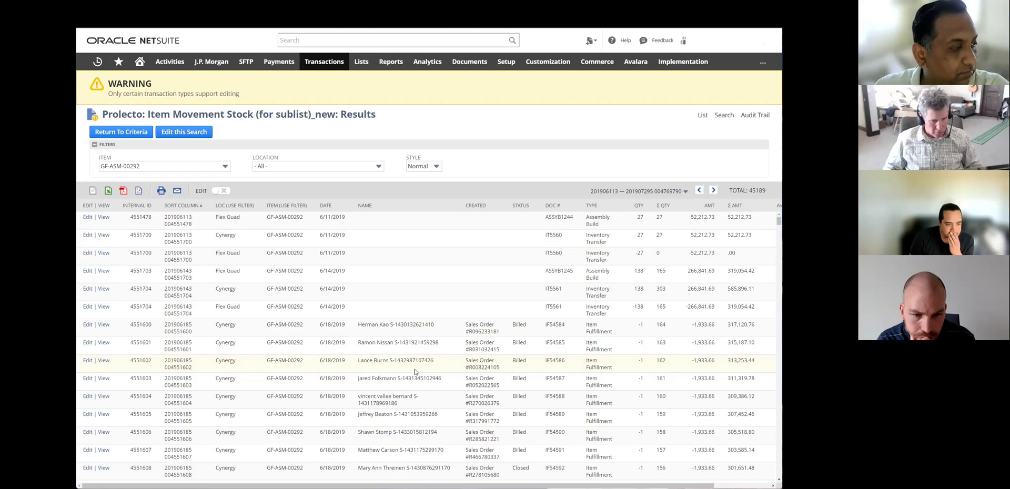
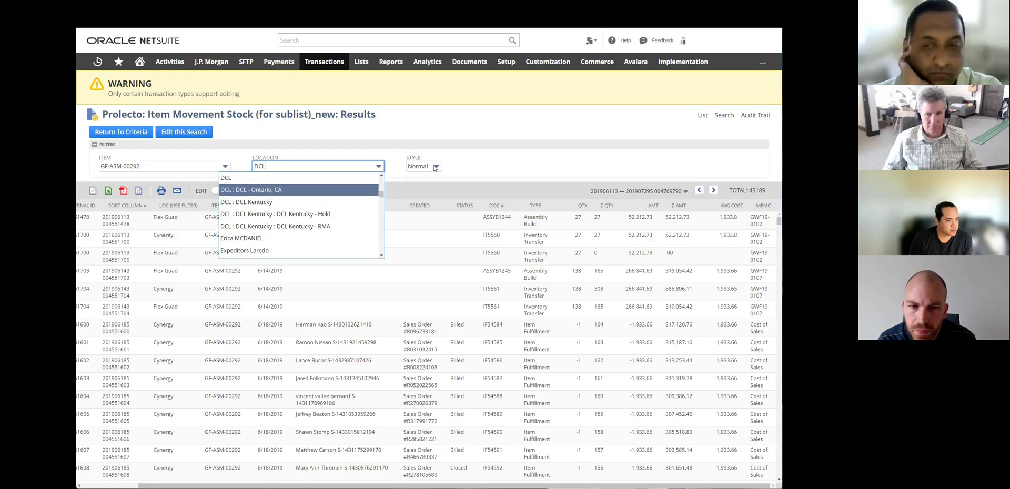
key(Return)
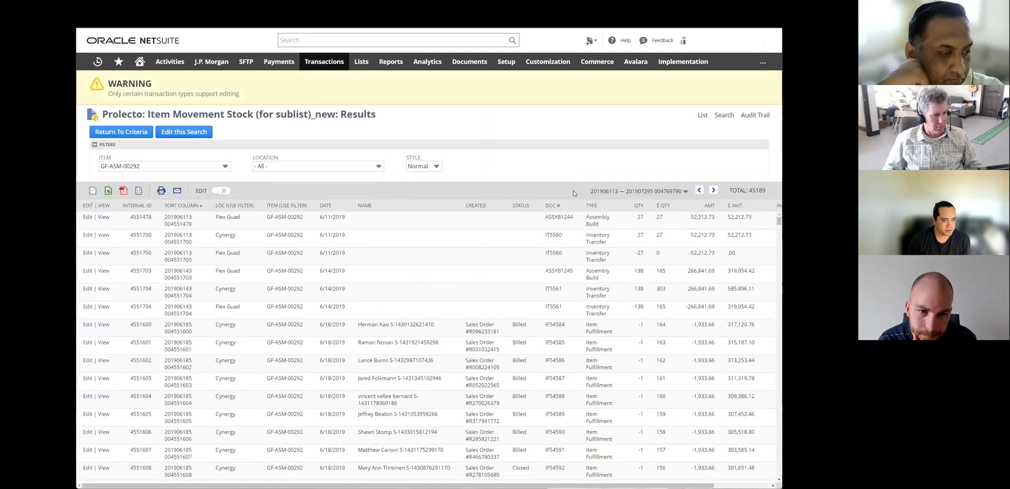
click(326, 210)
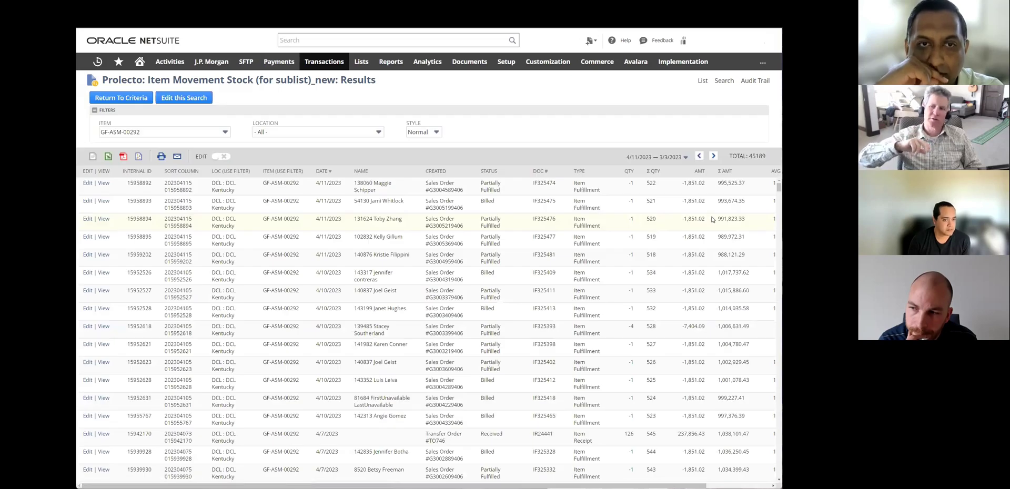
scroll(590, 480, right, 3)
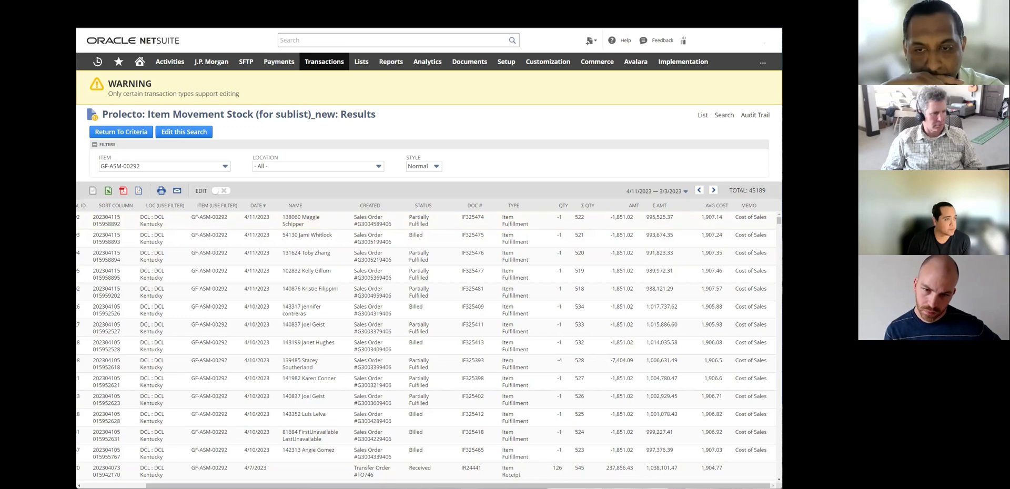
Step: Open the locations list on the item record and examine the average cost for DCL : DCL Kentucky
key(ctrl+Tab)
scroll(208, 179, up, 5)
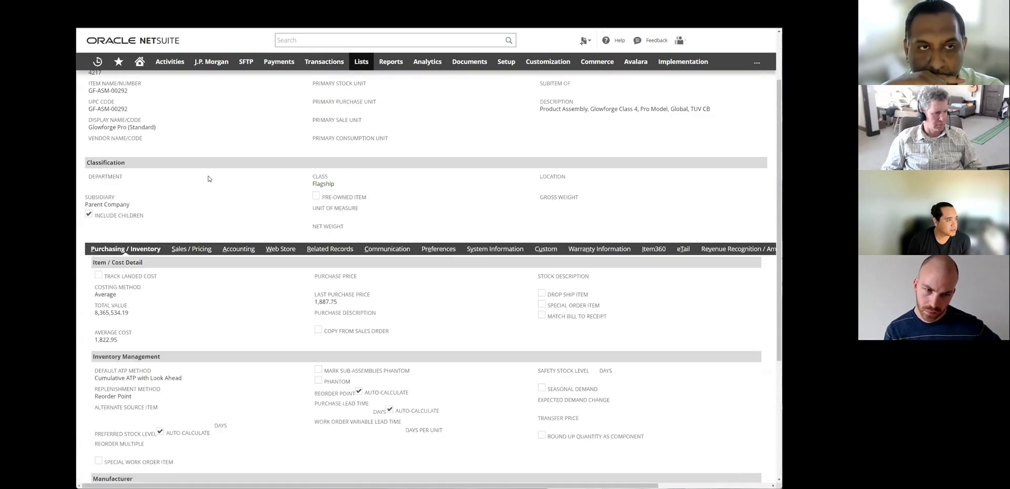
scroll(208, 179, down, 5)
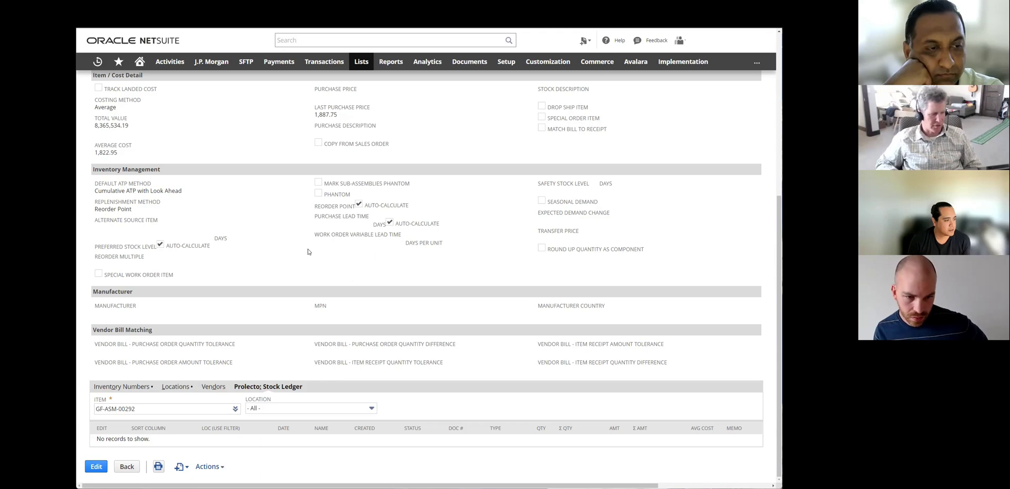
click(124, 387)
click(179, 387)
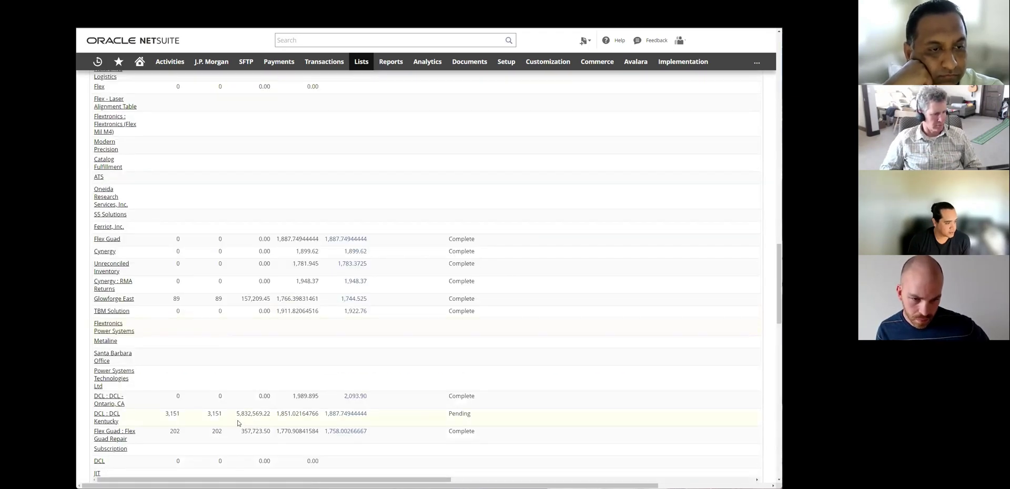
double_click(313, 414)
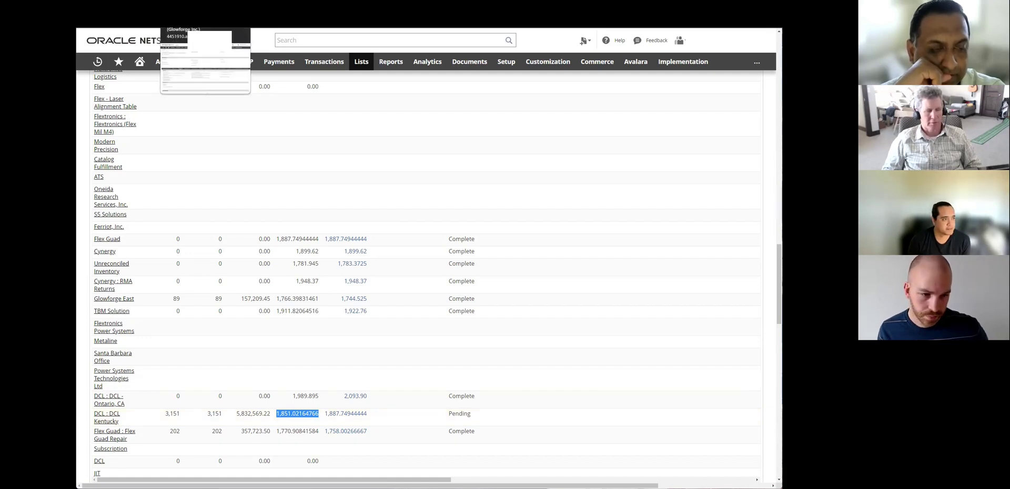
key(ctrl+Tab)
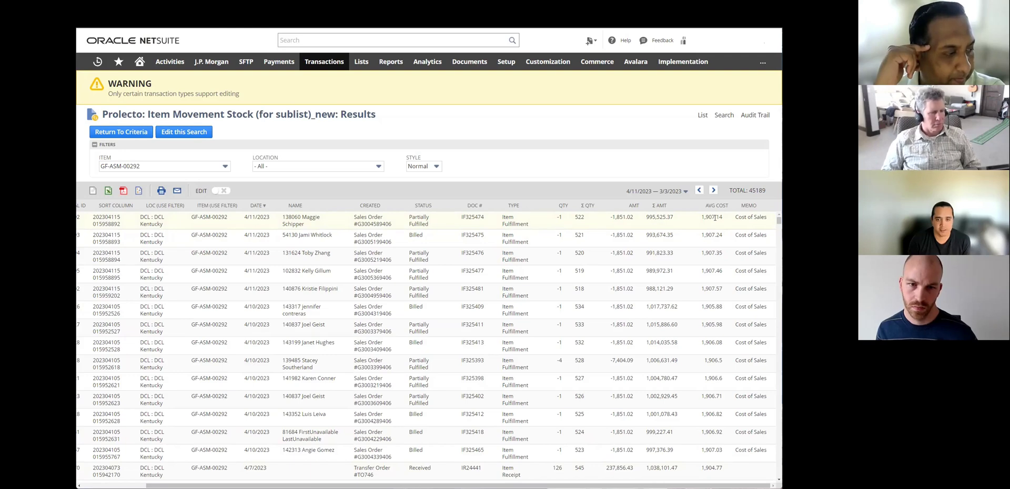
Step: Sort the search results by Sort Column ascending and filter them to location DCL : DCL Kentucky
click(120, 210)
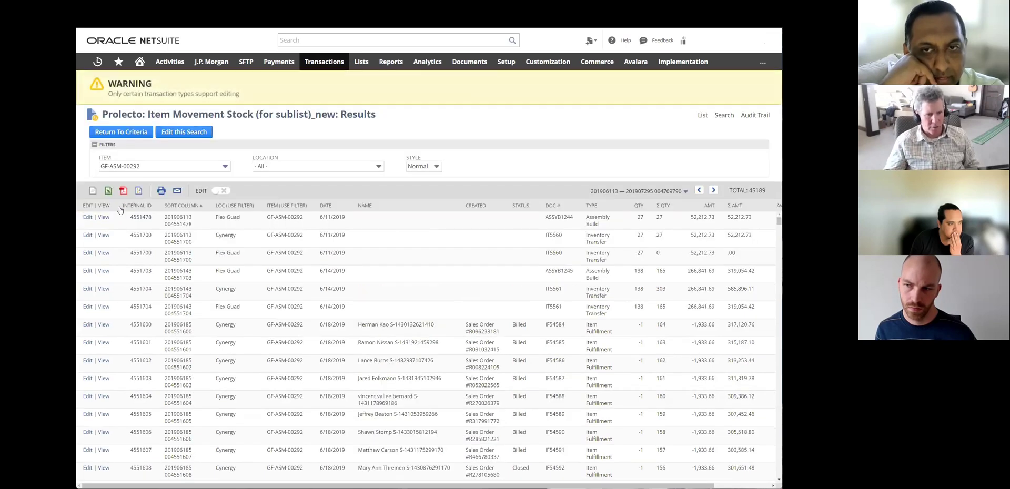
click(359, 167)
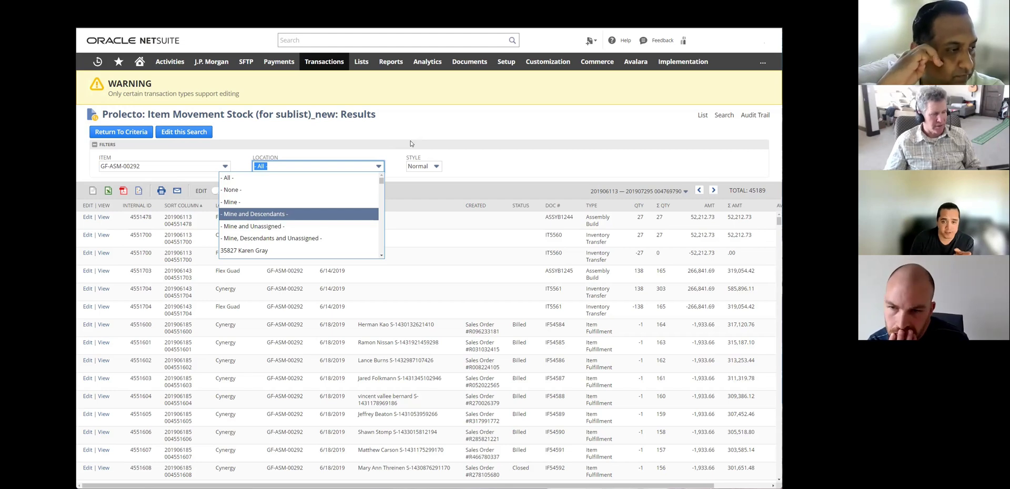
scroll(341, 224, down, 5)
click(323, 227)
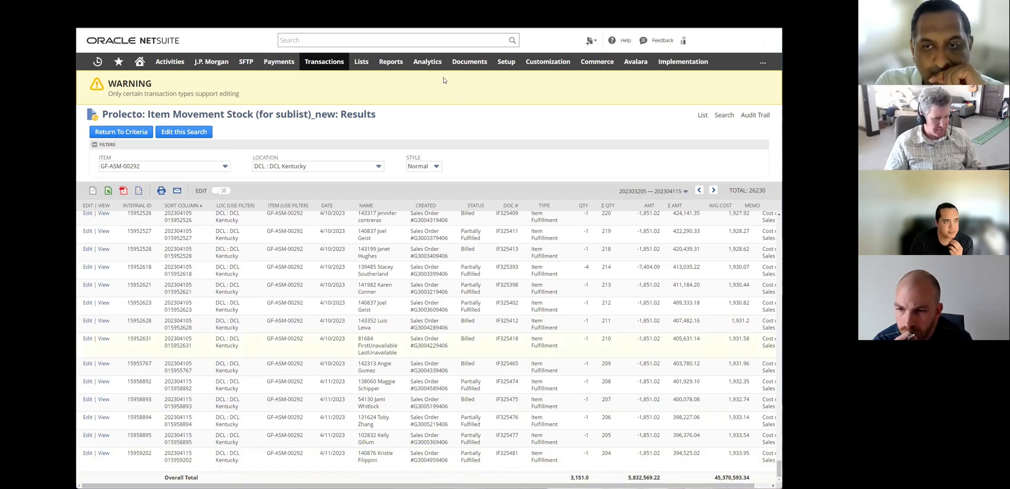
Step: Check the average cost and costing status of DCL : DCL Kentucky in the item's locations list
key(ctrl+Tab)
double_click(297, 413)
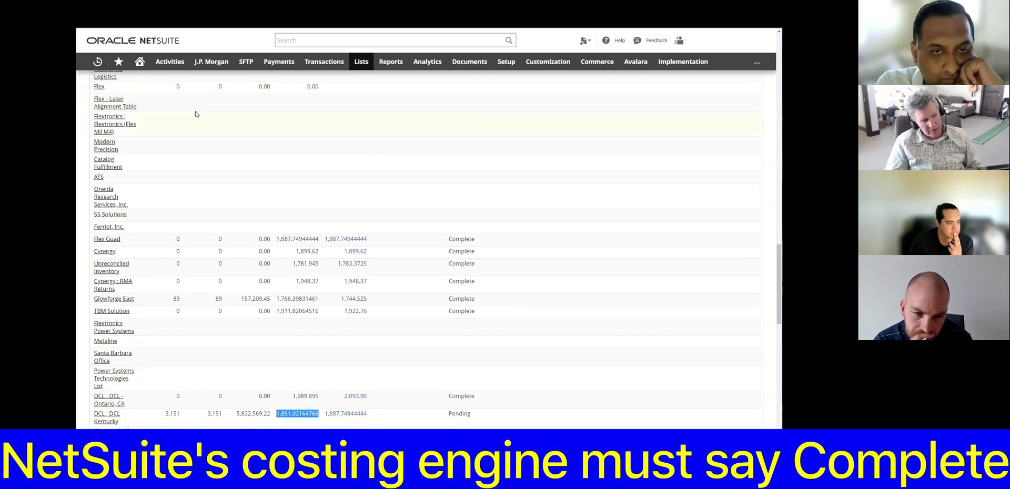
double_click(461, 416)
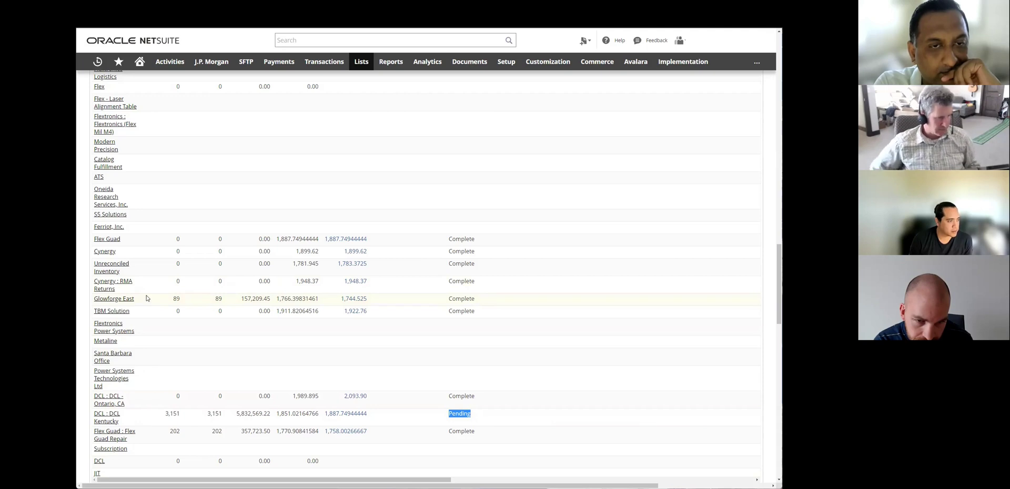
Step: With results filtered to Glowforge East, compare the last transaction's average cost with that location's average cost on the item record
scroll(671, 341, down, 10)
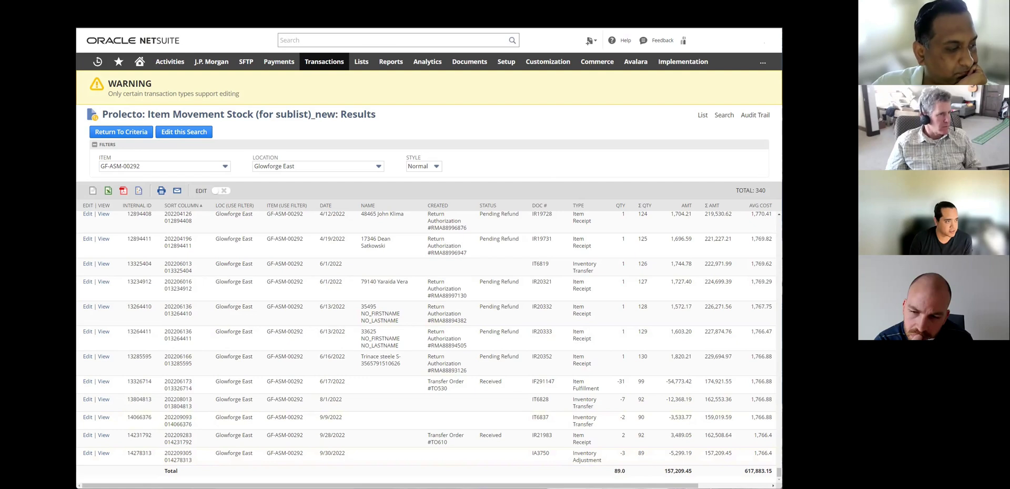
key(ctrl+Tab)
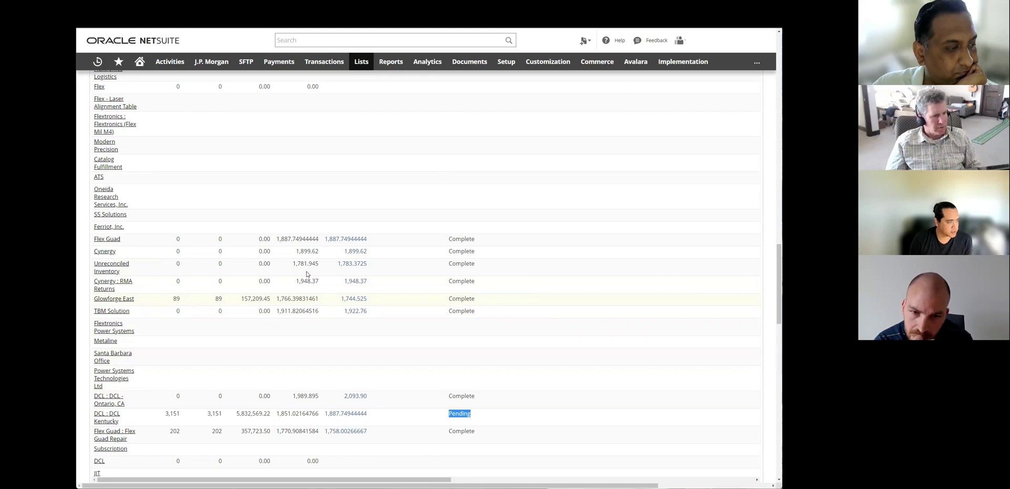
key(ctrl+Tab)
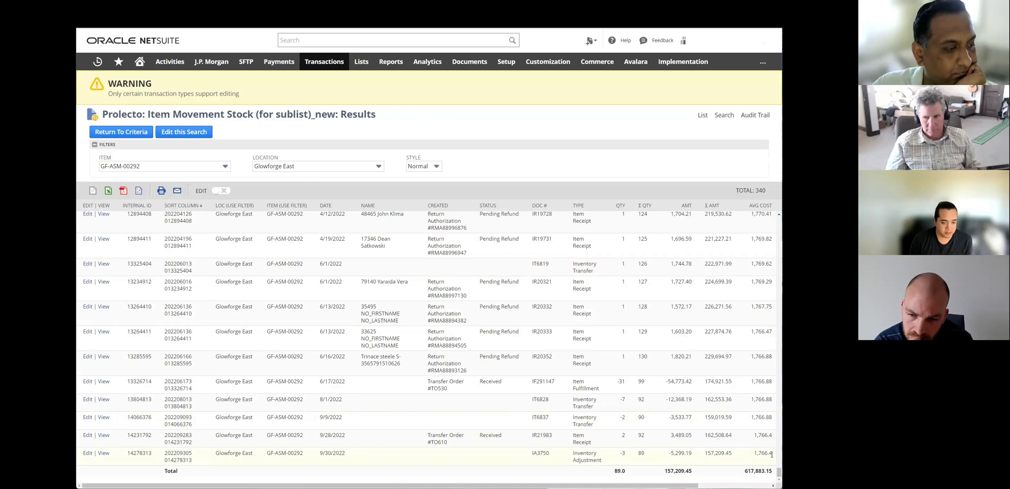
drag(696, 482, 719, 480)
double_click(735, 453)
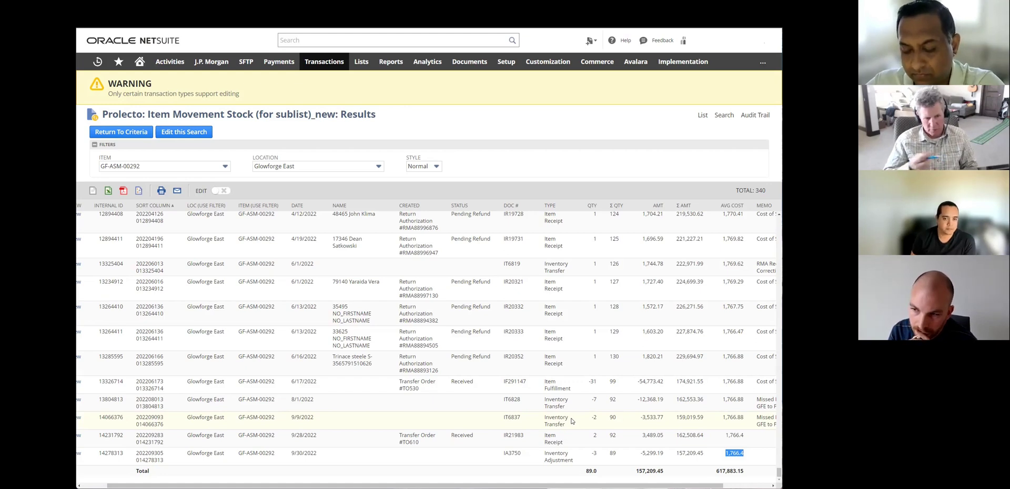
Step: Edit the saved search and add an Item criterion of any of GF-ASM-00292
click(187, 134)
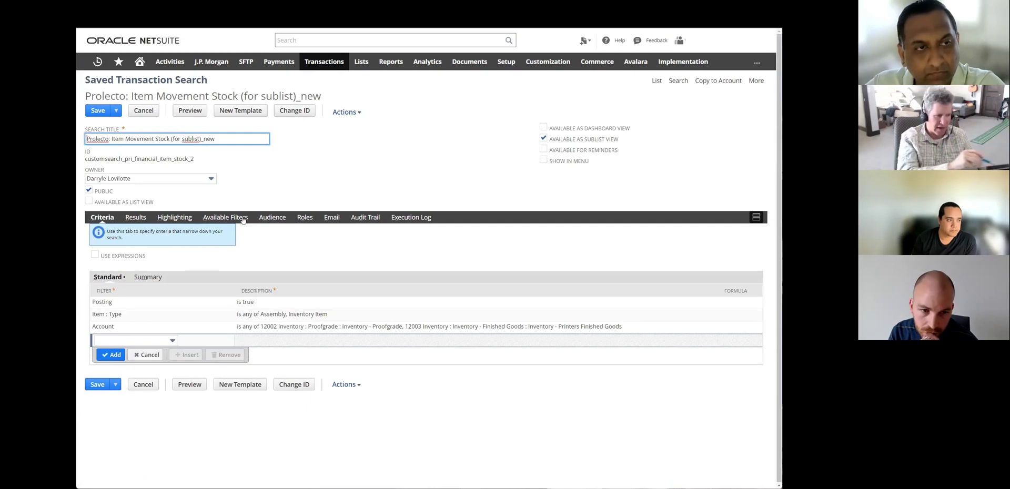
click(141, 343)
text(item)
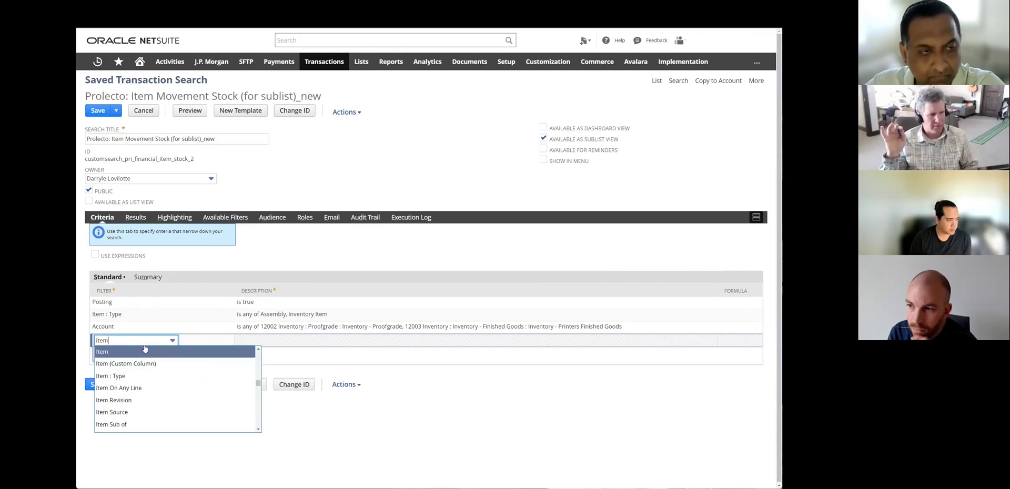
click(141, 347)
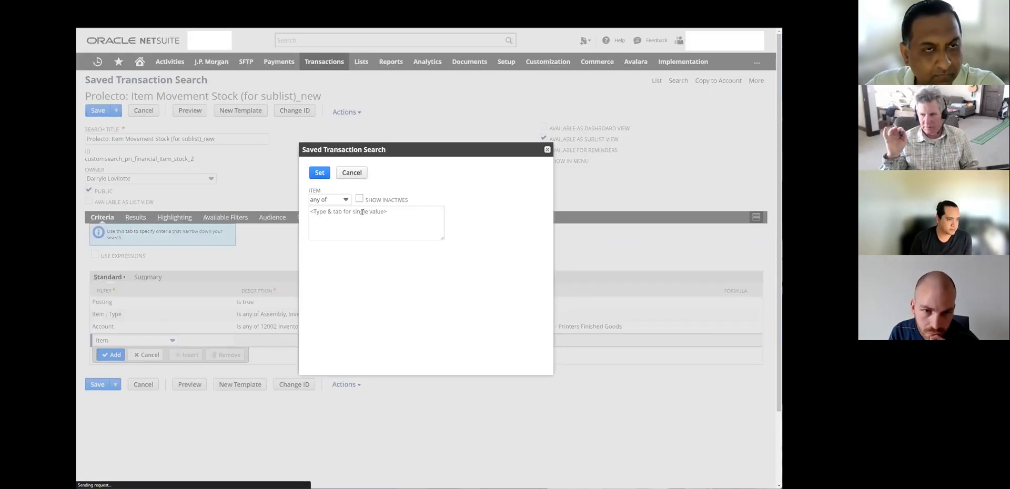
click(363, 216)
text(gf)
key(Tab)
text(-asm-00292)
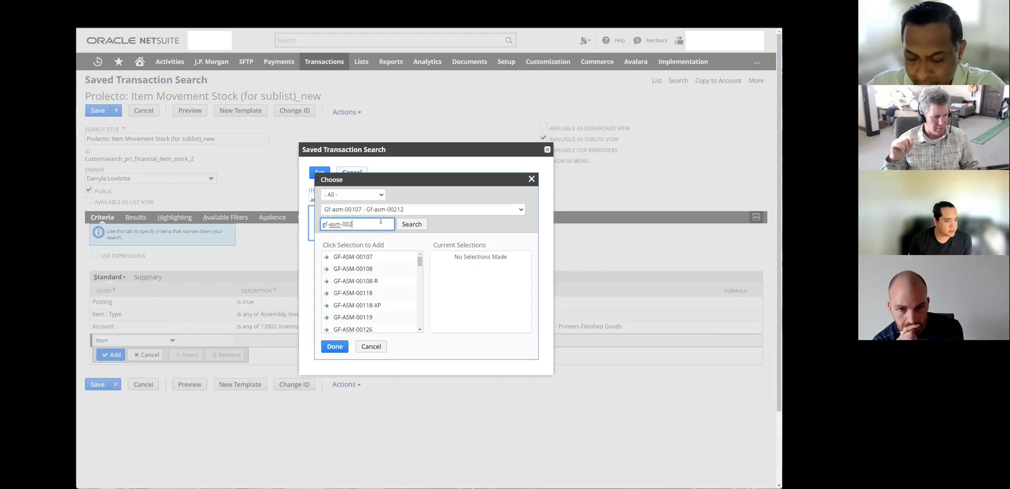
click(412, 224)
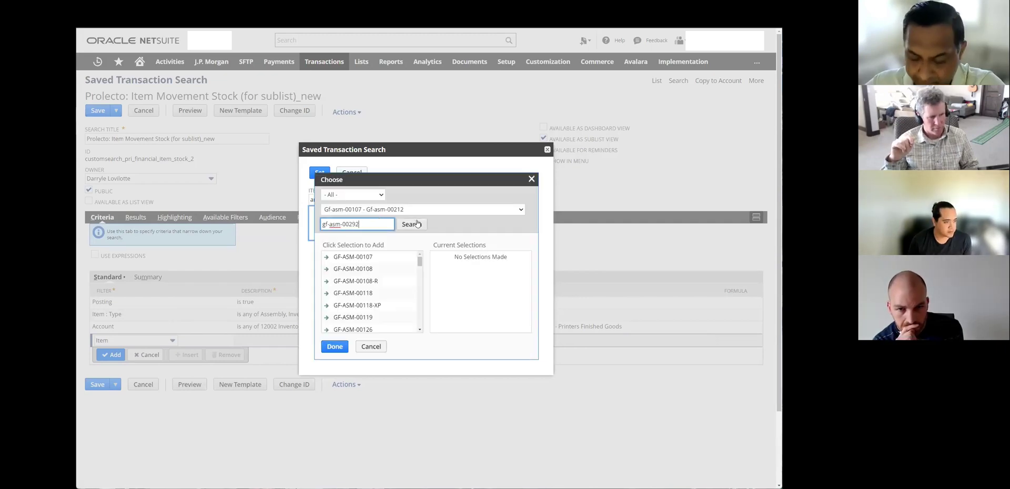
Step: Review the saved search's result columns and insert an empty column row between Item and Date
click(145, 219)
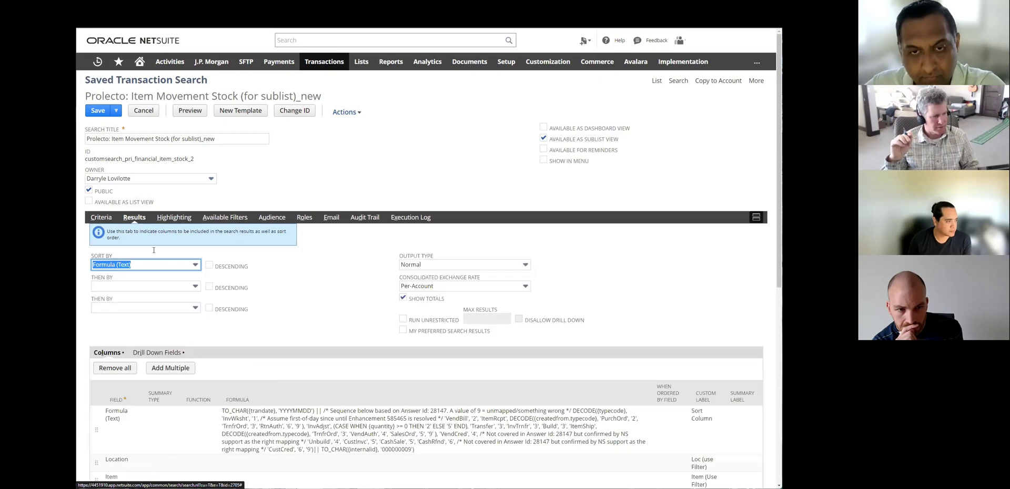
scroll(183, 345, down, 10)
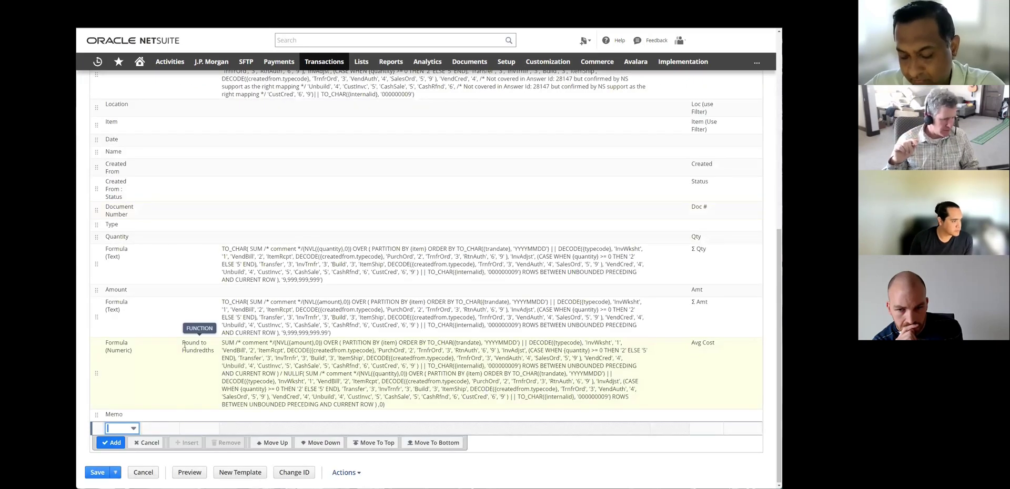
scroll(205, 302, up, 4)
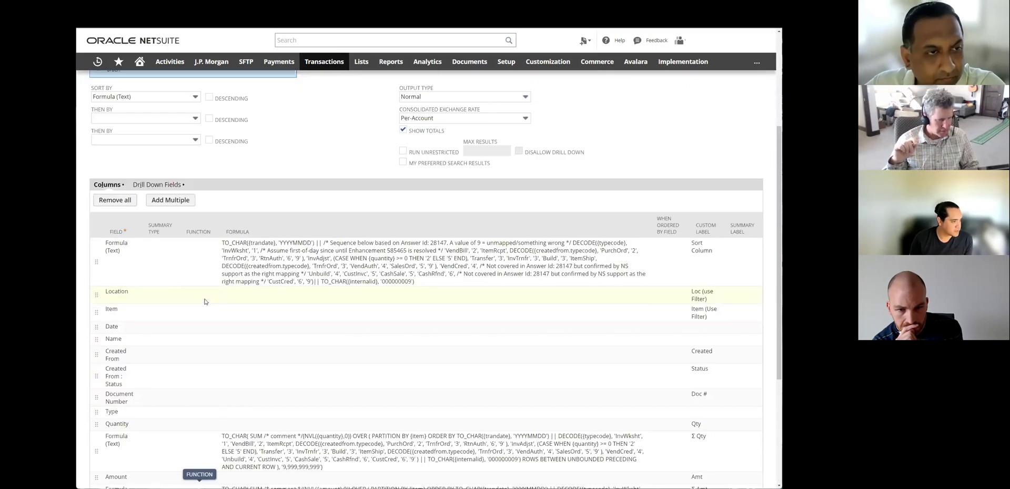
scroll(205, 302, down, 4)
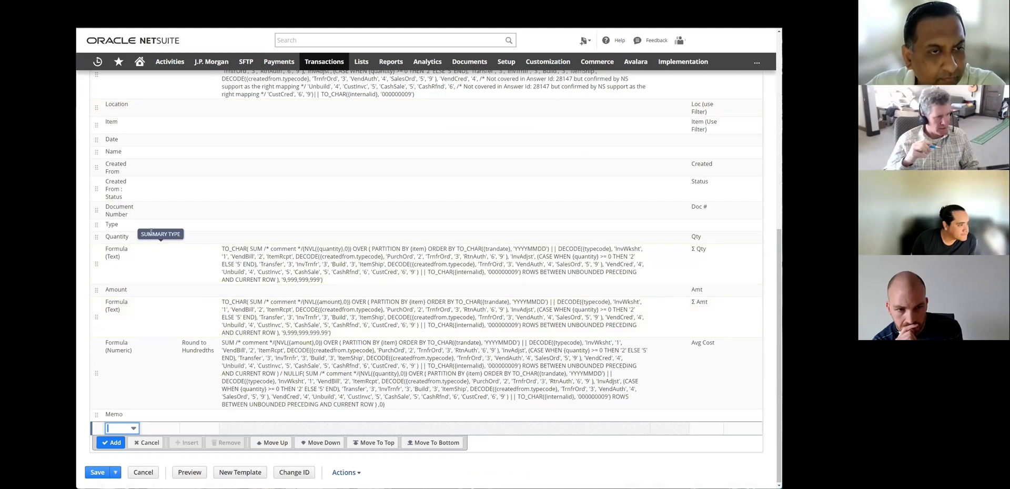
scroll(151, 232, up, 4)
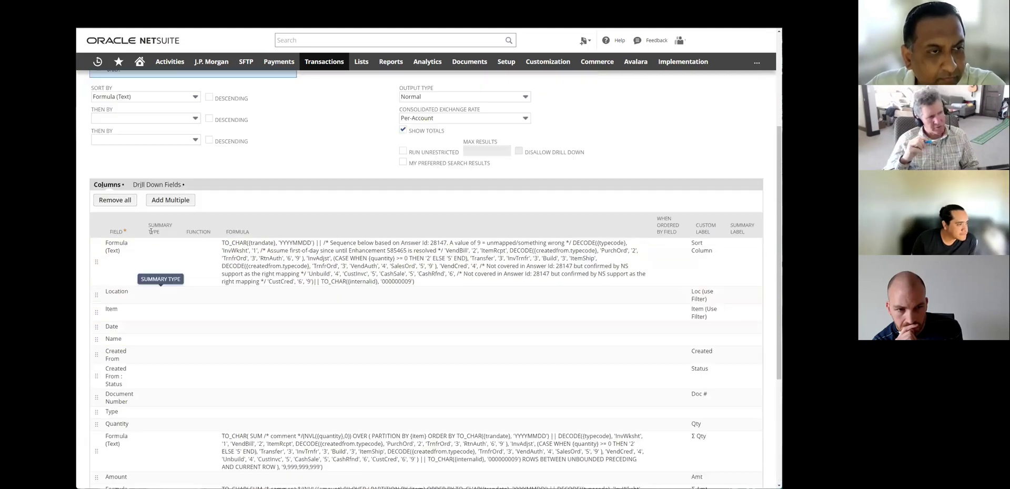
click(149, 316)
click(181, 331)
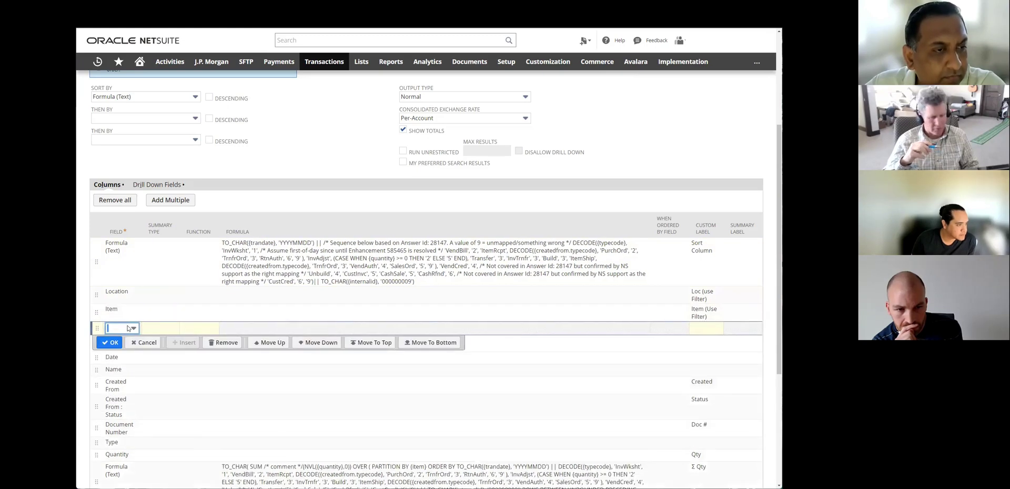
Step: Set the empty result column between Item and Date to the item number's Number field and accept the row
click(129, 329)
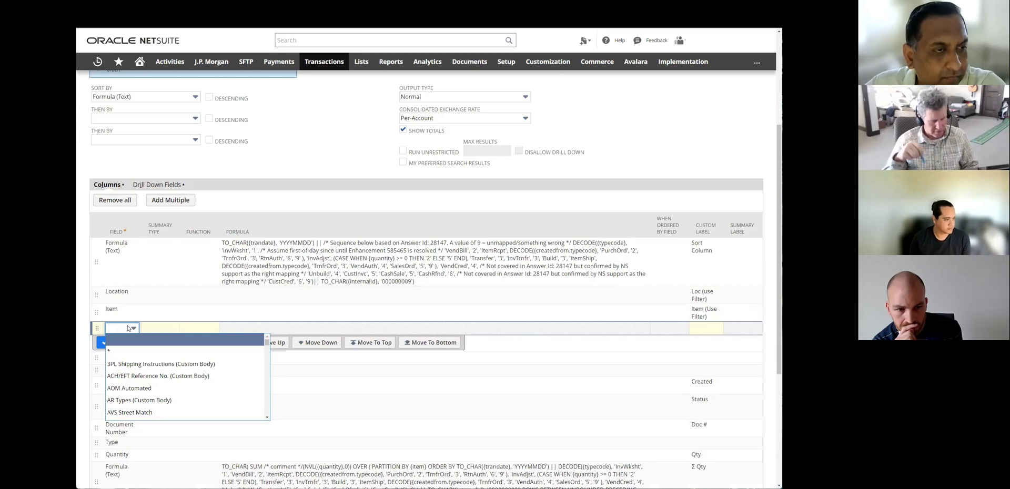
click(129, 328)
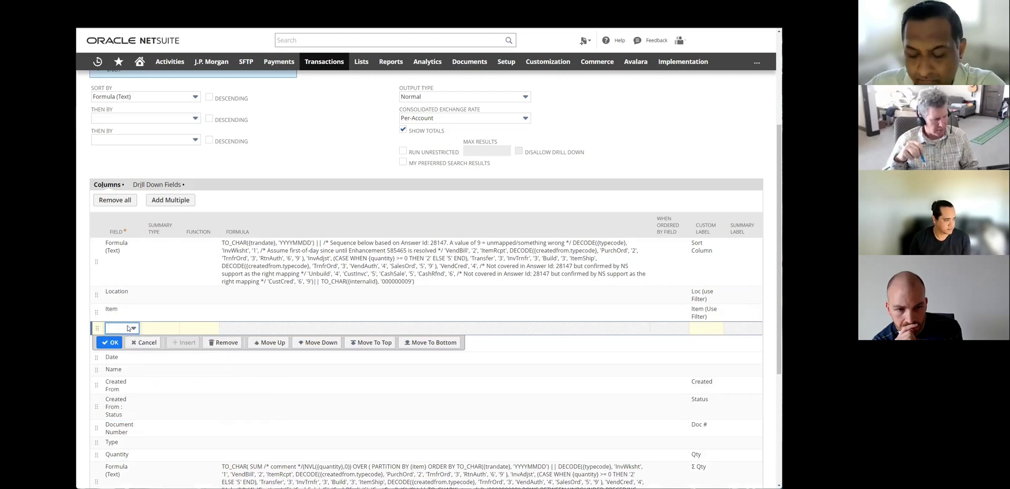
scroll(129, 328, down, 4)
click(122, 129)
scroll(245, 199, down, 15)
scroll(245, 199, down, 15)
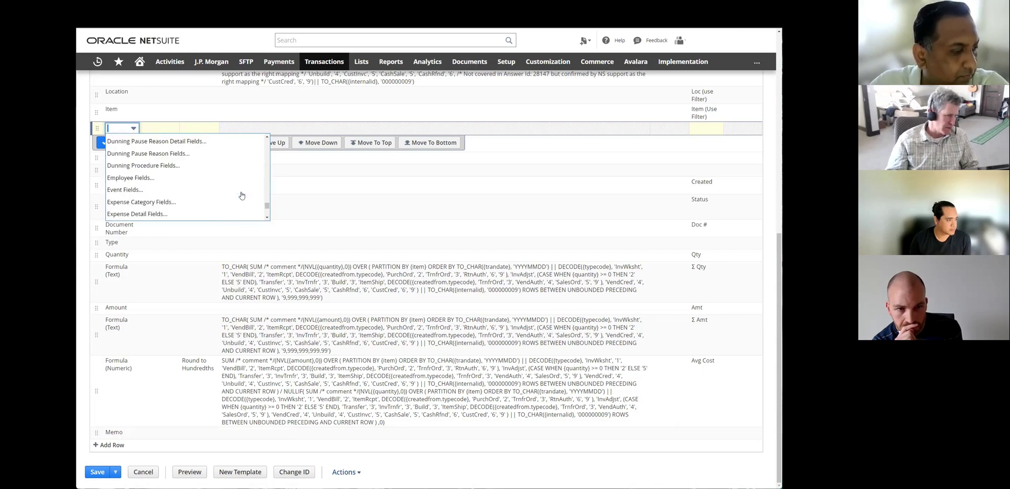
scroll(242, 196, down, 5)
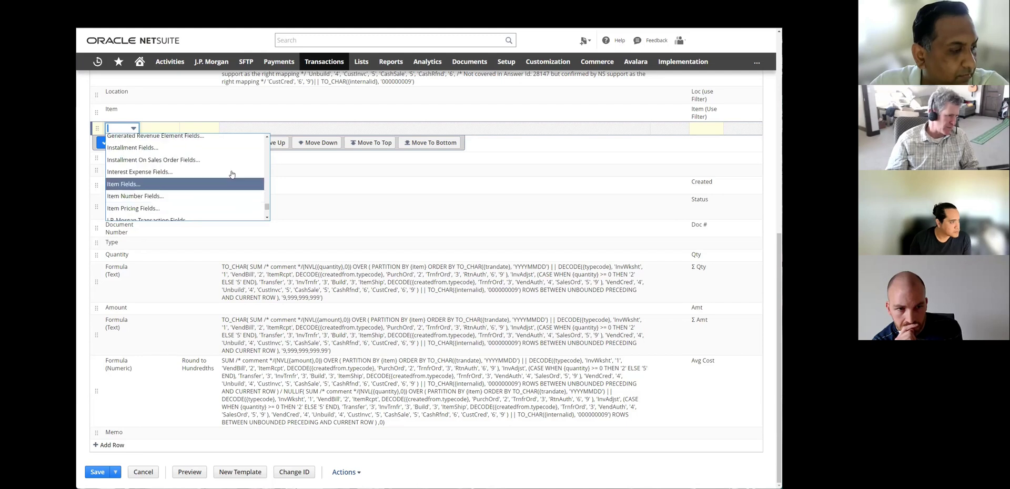
click(219, 202)
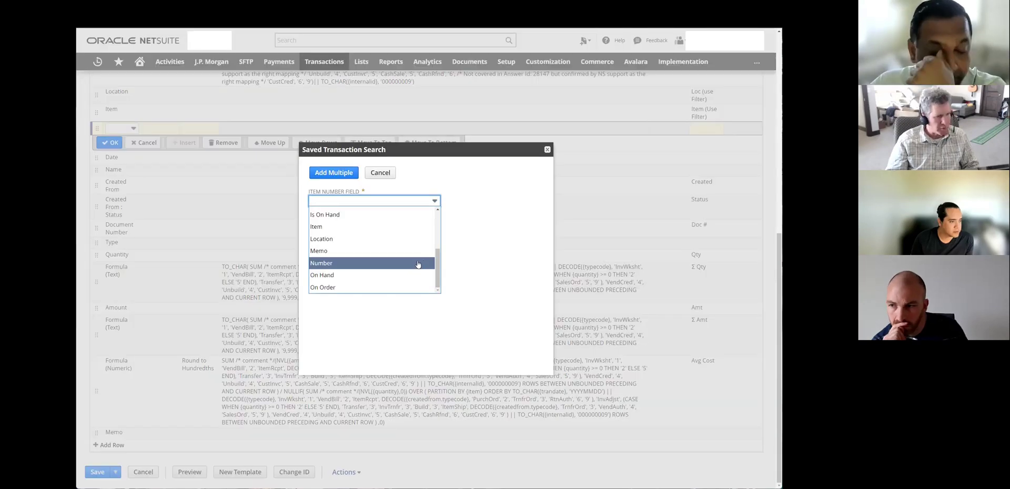
click(423, 263)
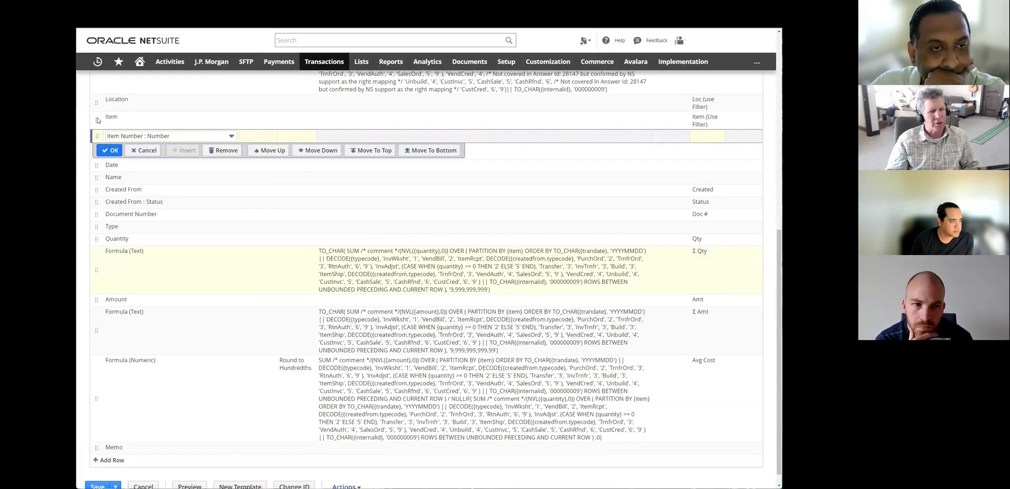
click(110, 150)
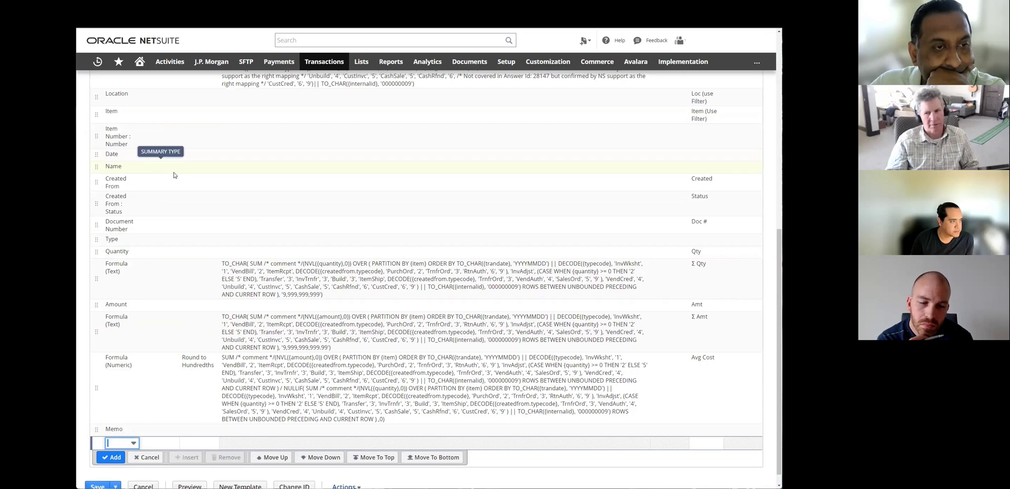
Step: Preview the saved search and filter its results to the Glowforge East location
scroll(176, 174, up, 7)
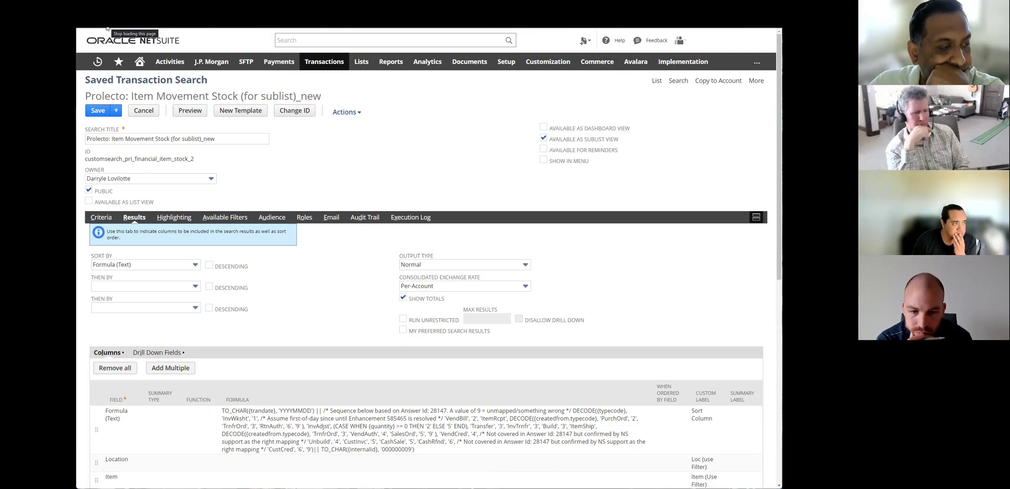
click(315, 167)
click(274, 219)
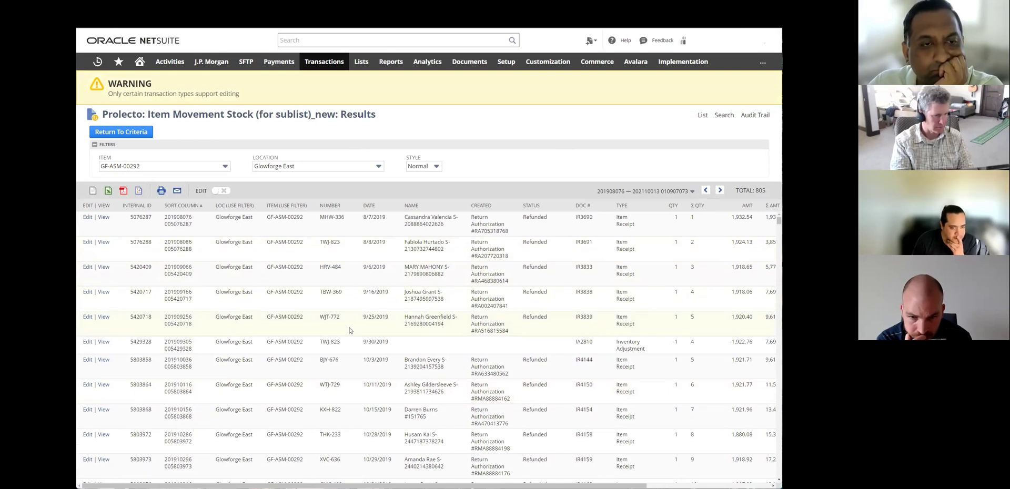
Step: Examine the inventory adjustment rows by serial number, comparing their quantities, amounts, running totals and average cost
scroll(350, 330, down, 10)
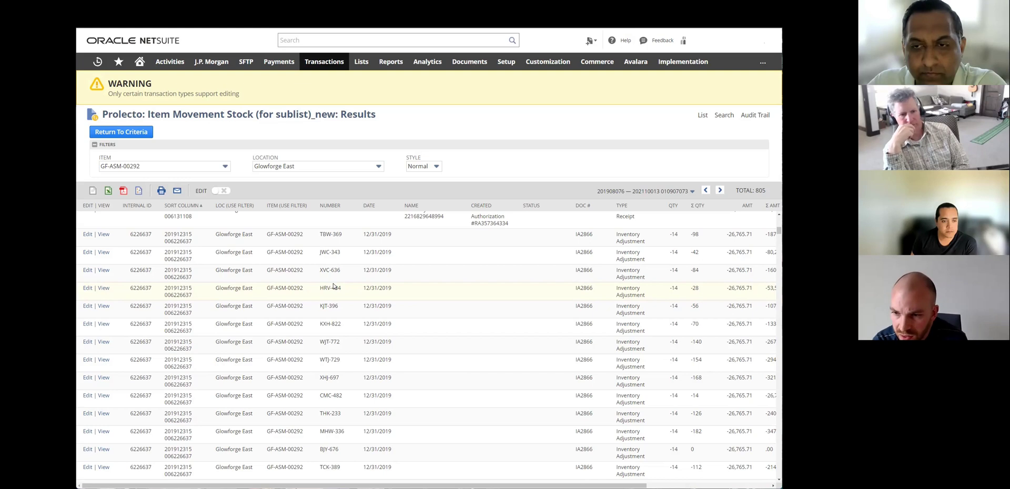
scroll(334, 286, down, 20)
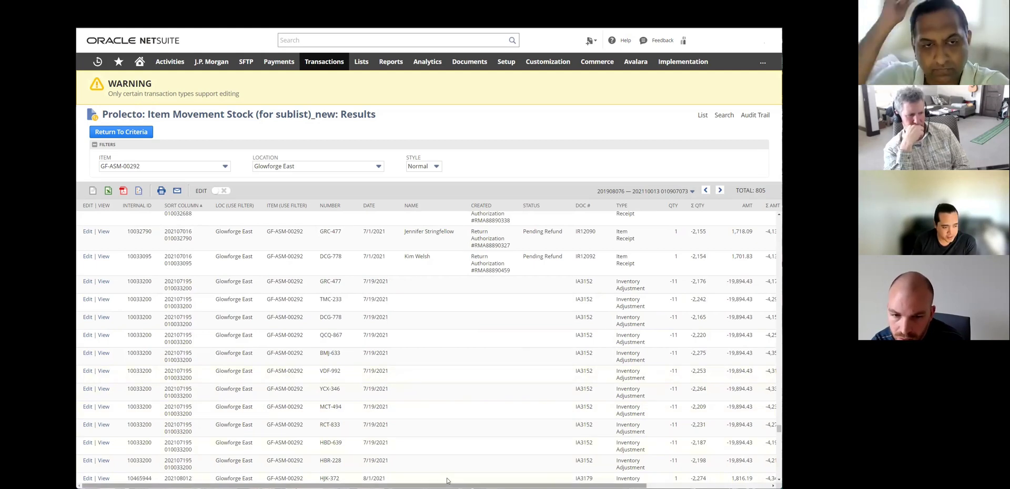
drag(521, 486, 647, 486)
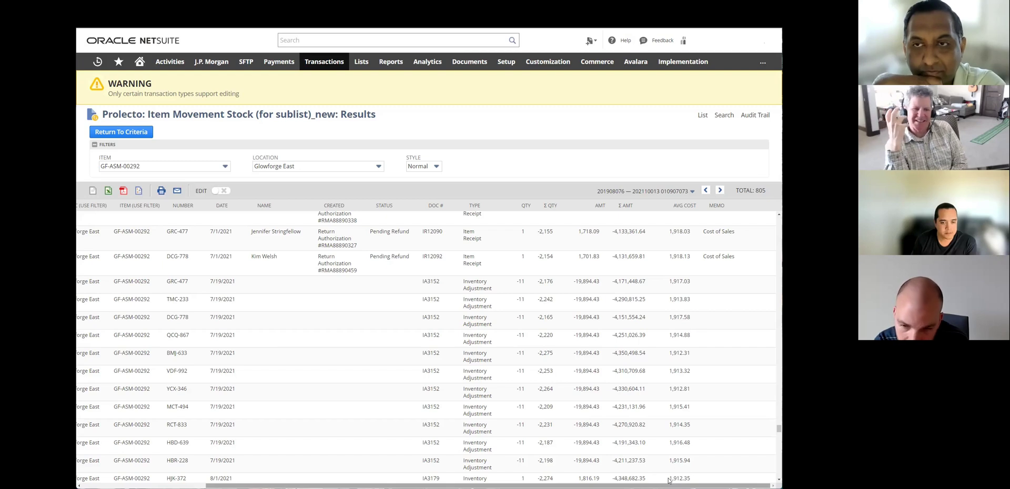
scroll(668, 480, left, 5)
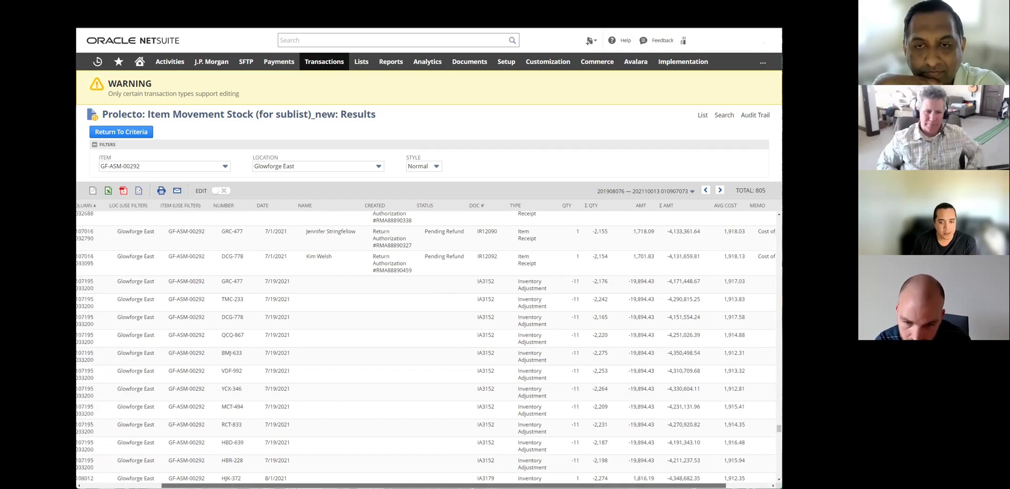